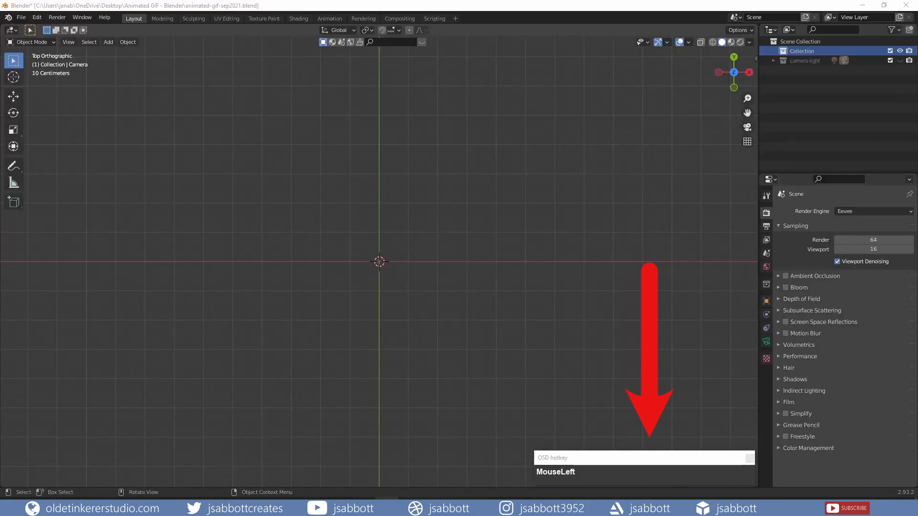
left_click(334, 5)
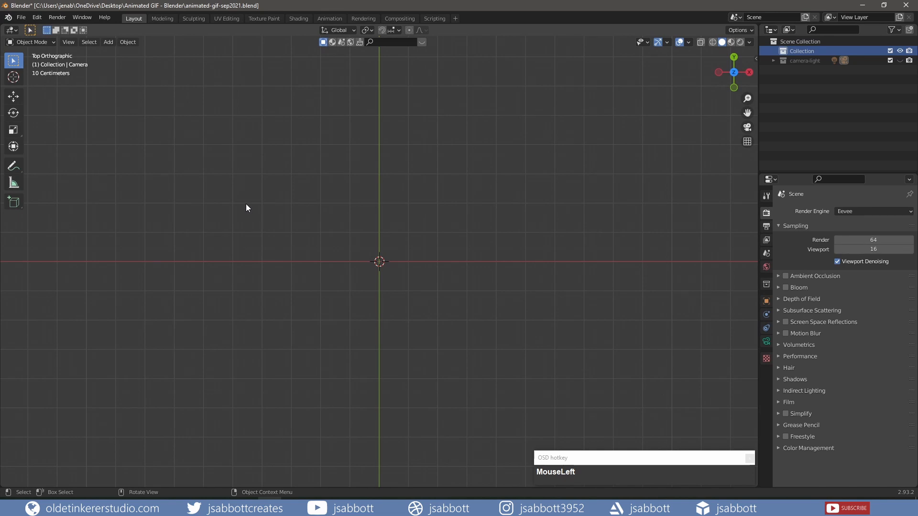
Import the backgroundForest image as a plane, working in the top view
key("KP_7")
left_click(21, 17)
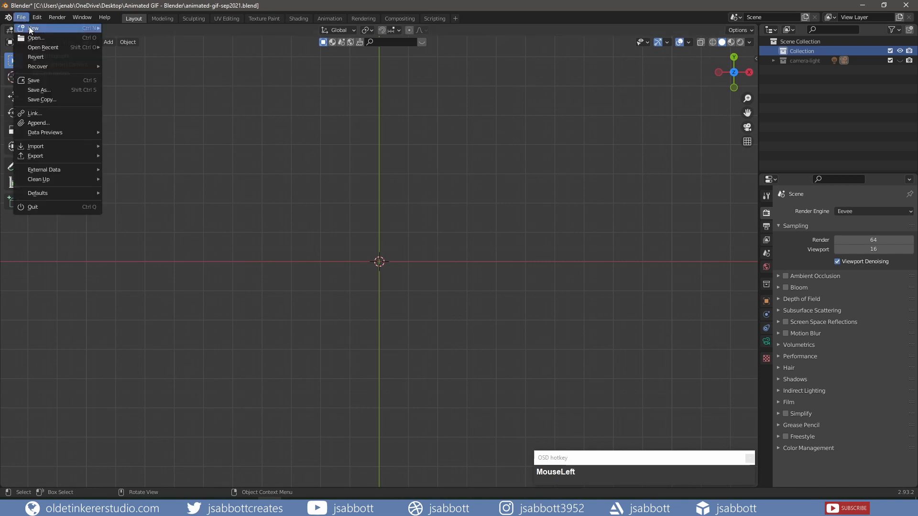
mouse_move(65, 146)
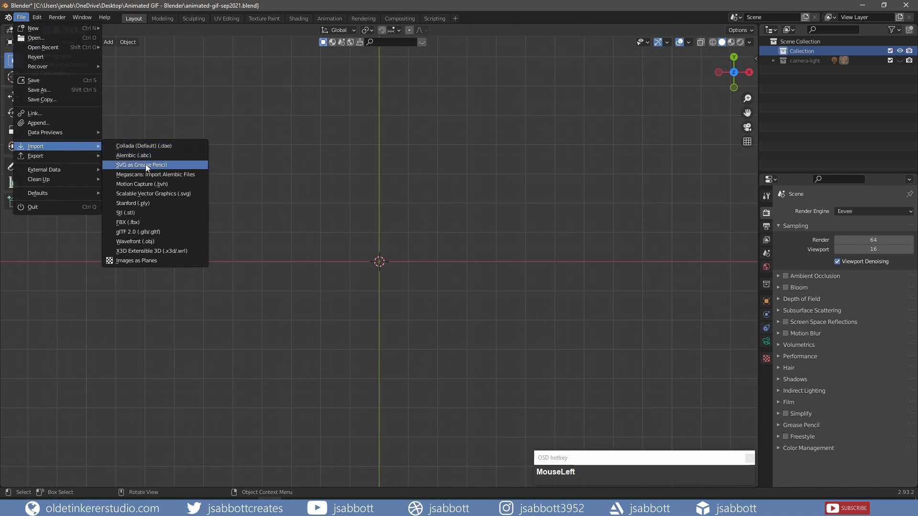
left_click(159, 262)
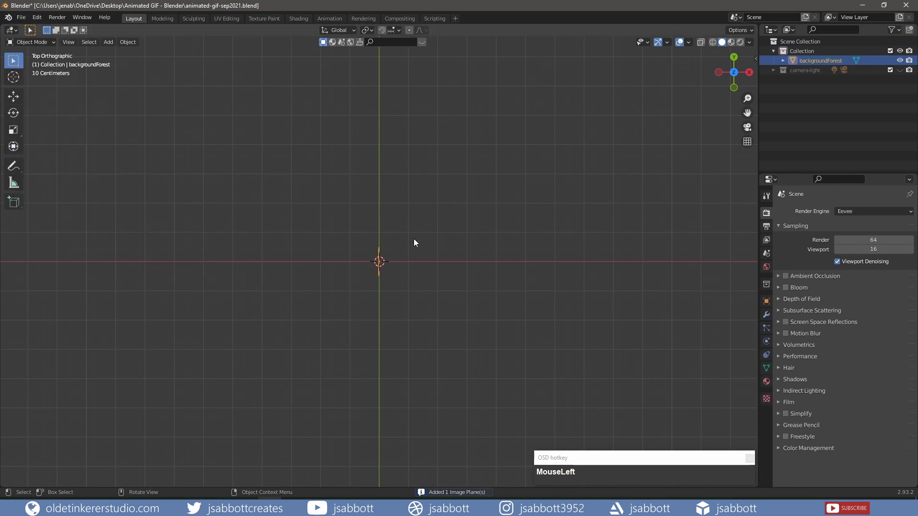
Rotate the backgroundForest plane 90° about the X axis
key("r")
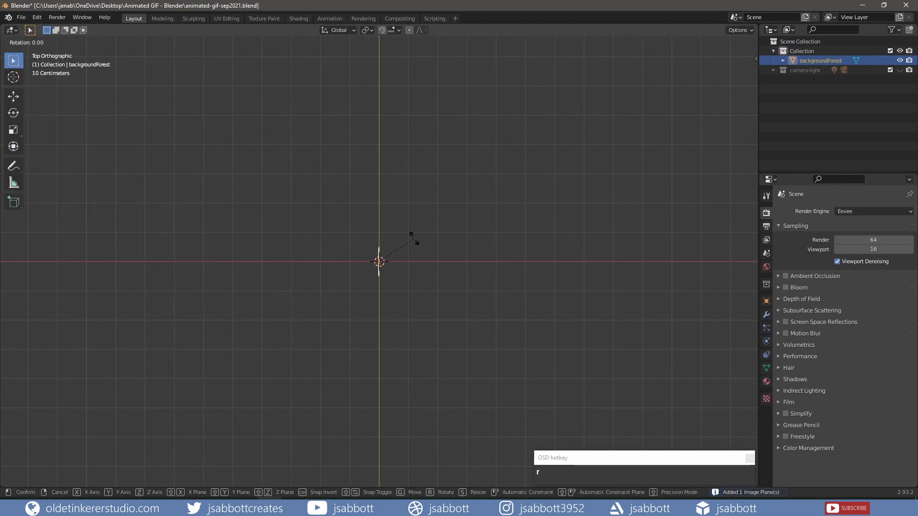
key("x")
key("KP_9")
key("KP_0")
left_click(414, 241)
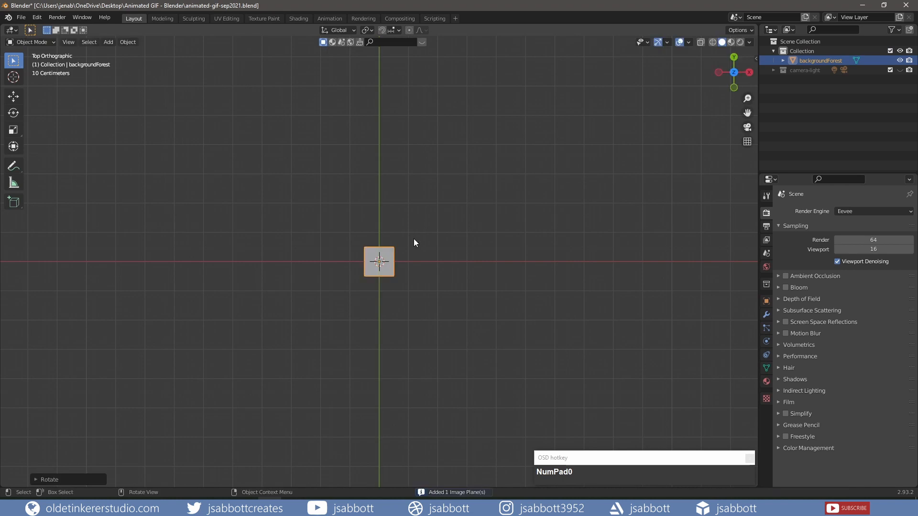
Switch the viewport to Material Preview shading and scale the backgroundForest plane by 5
left_click(732, 41)
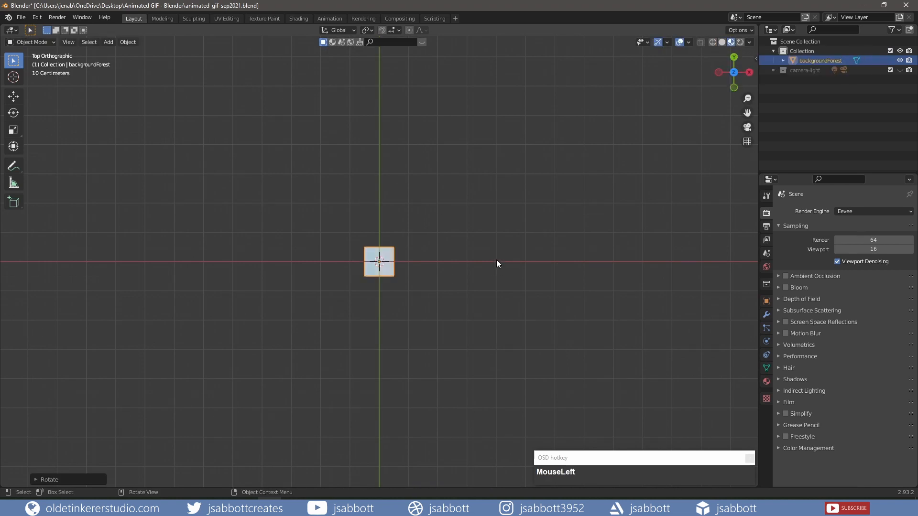
key("s")
key("KP_5")
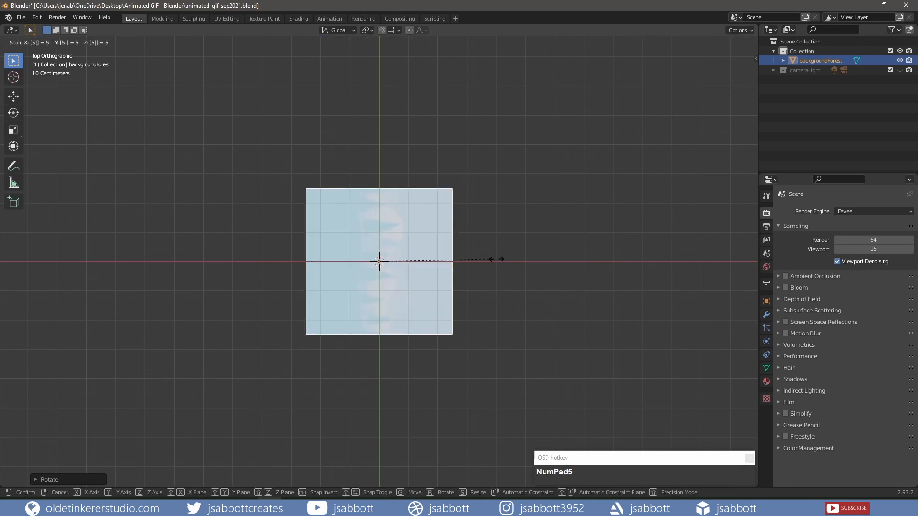
left_click(496, 259)
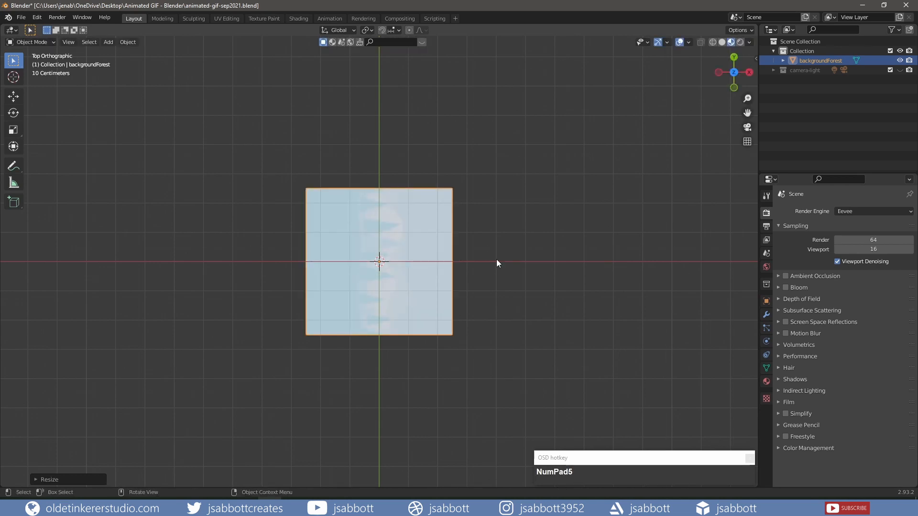
Rotate the backgroundForest plane 90° about the Z axis so the trees stand upright
key("r")
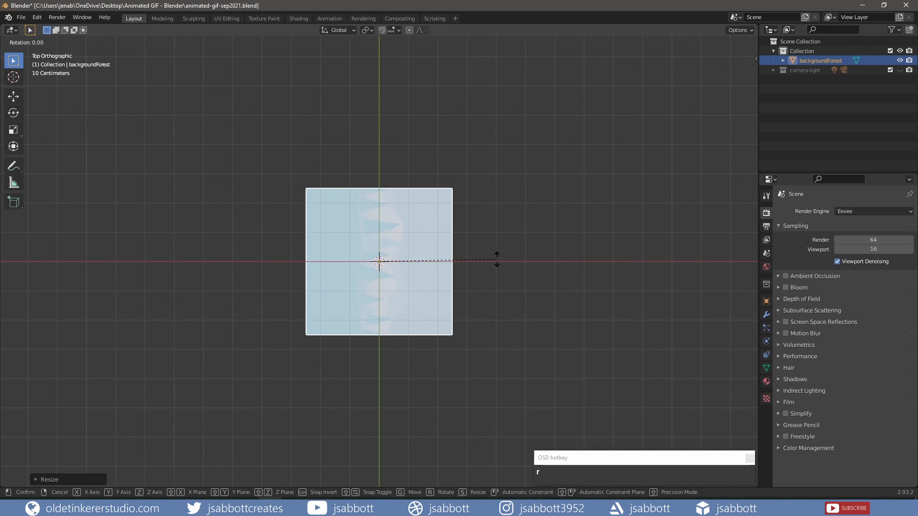
type("z")
type("90")
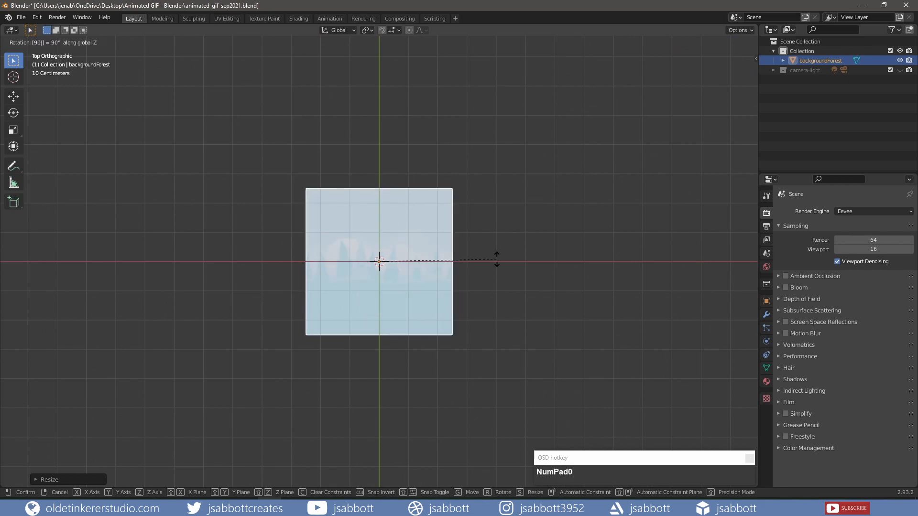
left_click(496, 261)
scroll(496, 259, "up", 5)
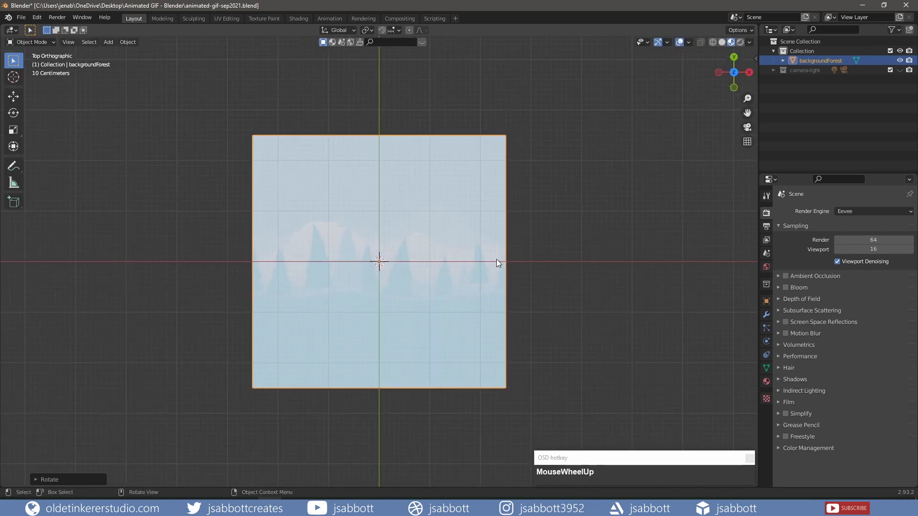
scroll(496, 259, "down", 1)
Enable the Camera to View lock in the viewport's view settings
key("n")
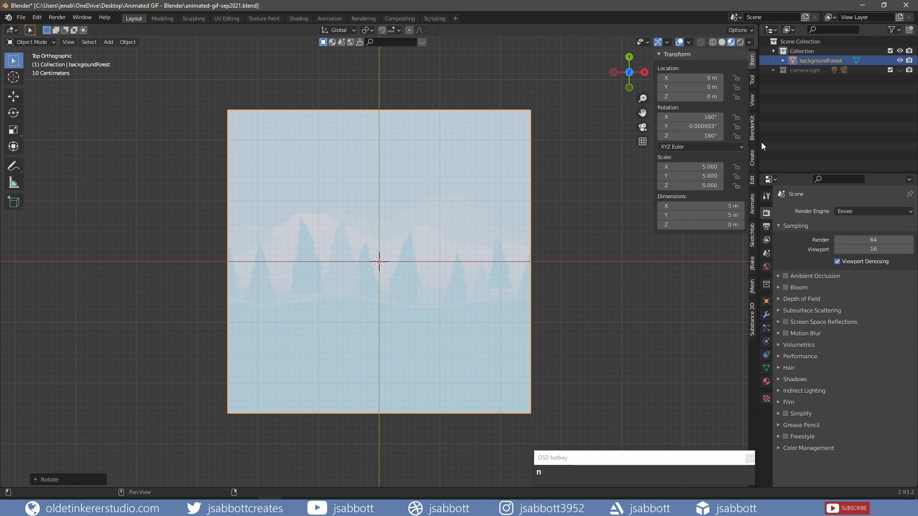
left_click(752, 99)
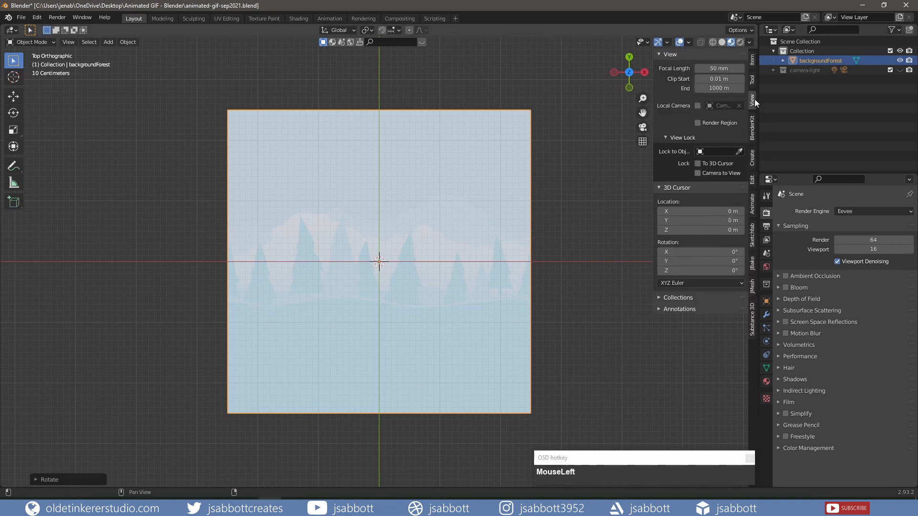
left_click(698, 173)
key("n")
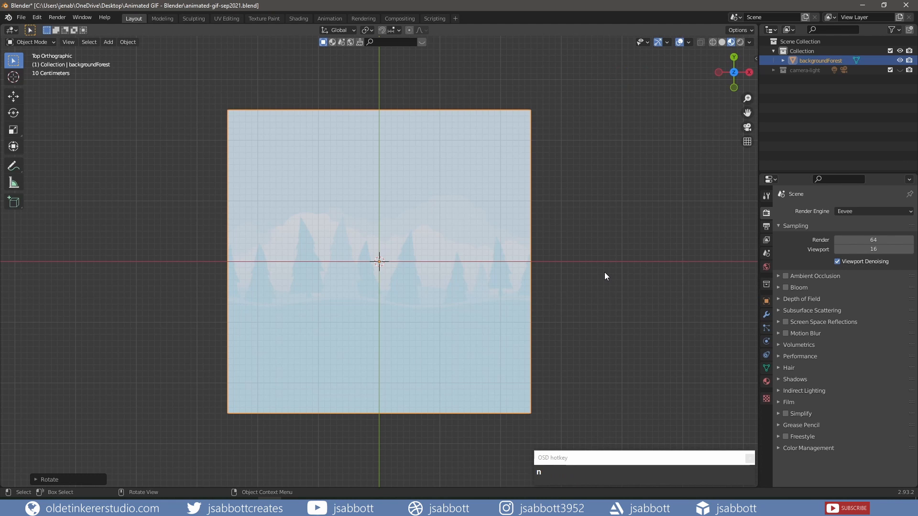
Select the Camera in the camera-light collection and clear its rotation and location
left_click(773, 70)
left_click(805, 80)
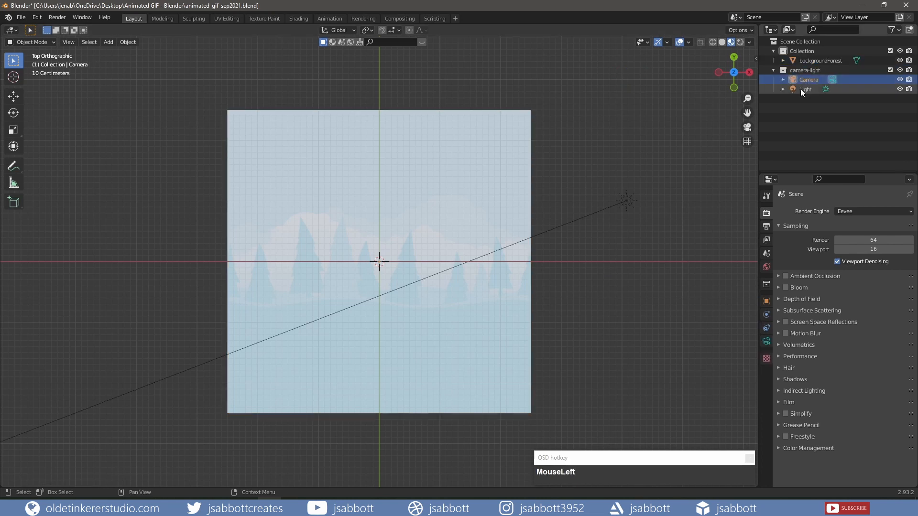
key("alt+r")
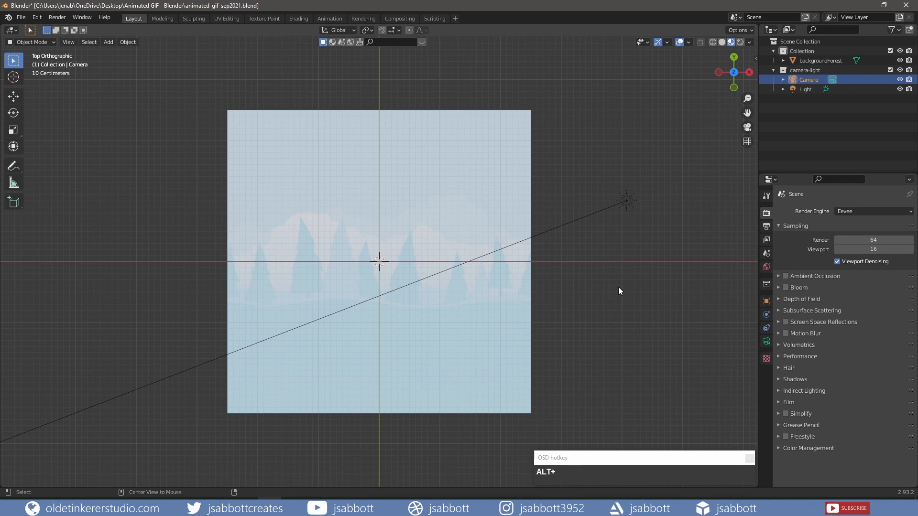
key("alt+g")
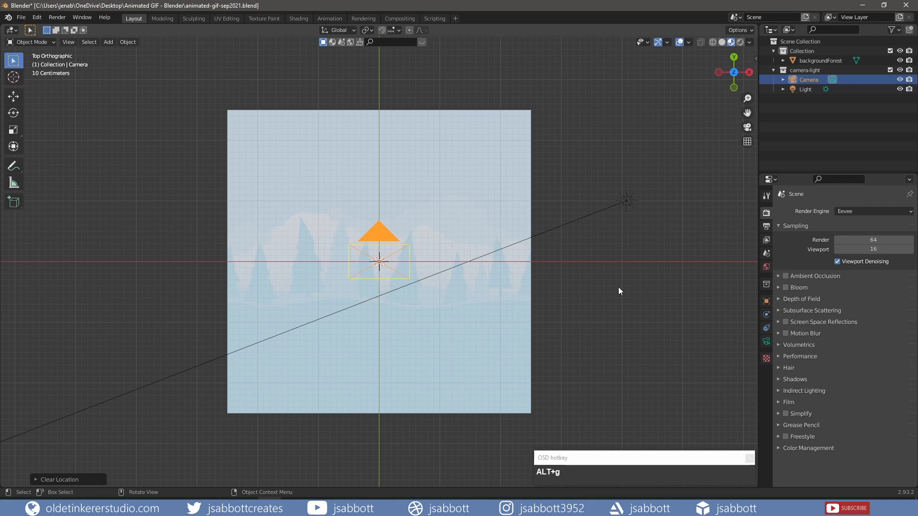
Look through the camera and pull it back until its frame fits within the width of the forest background
key("KP_0")
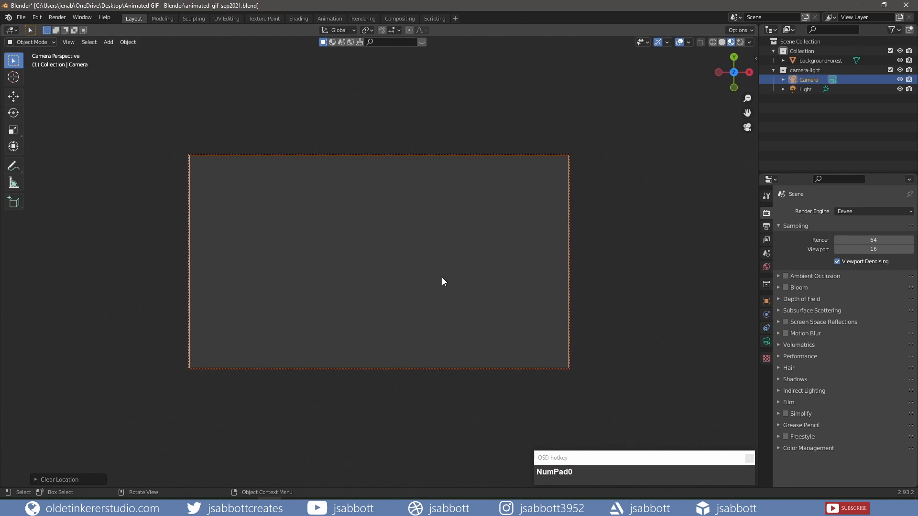
scroll(442, 278, "down", 3)
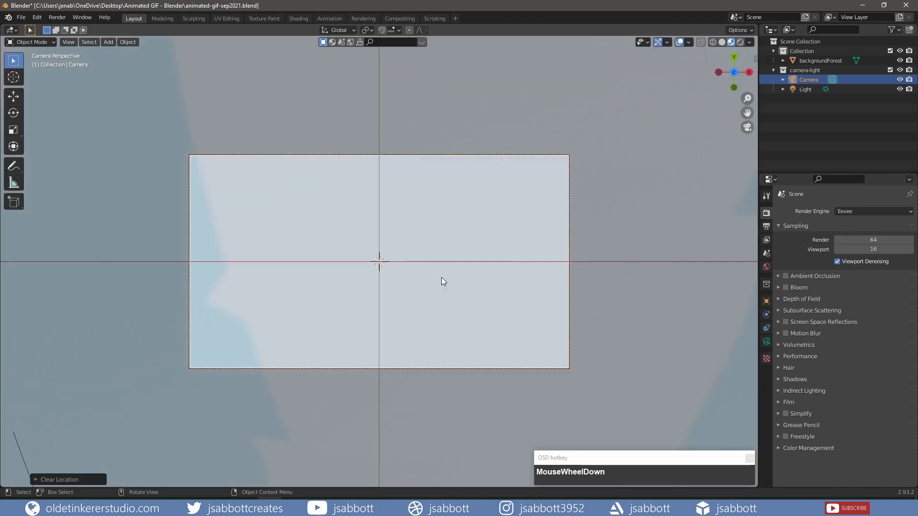
scroll(442, 280, "down", 5)
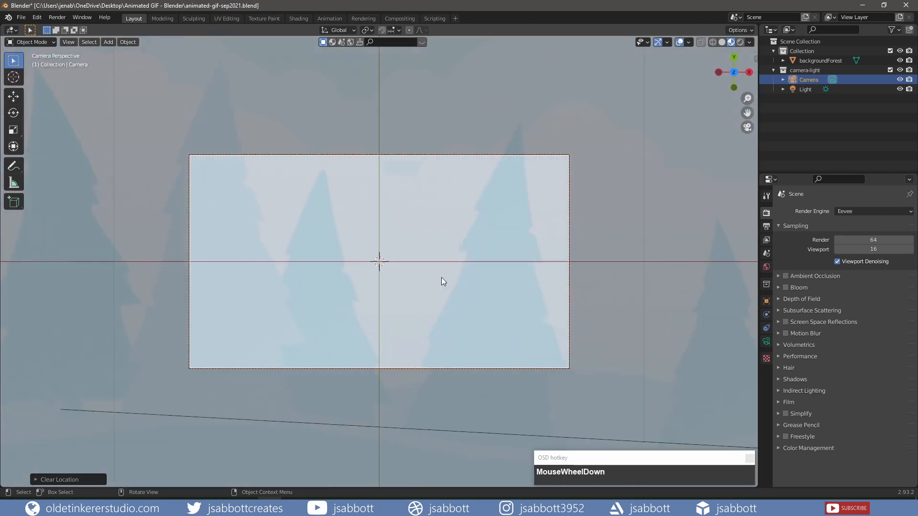
scroll(442, 279, "down", 2)
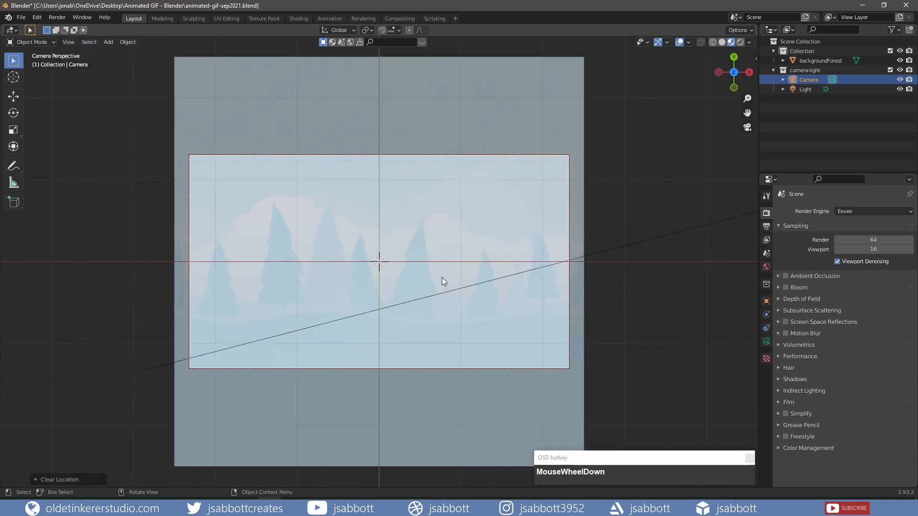
scroll(443, 281, "up", 2)
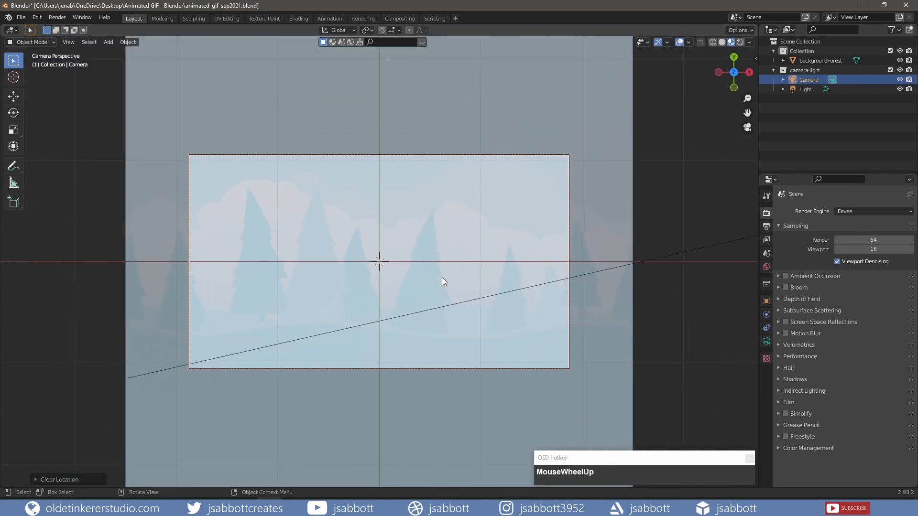
Lower the backgroundForest plane along the Z axis by about 0.06 m
key("KP_3")
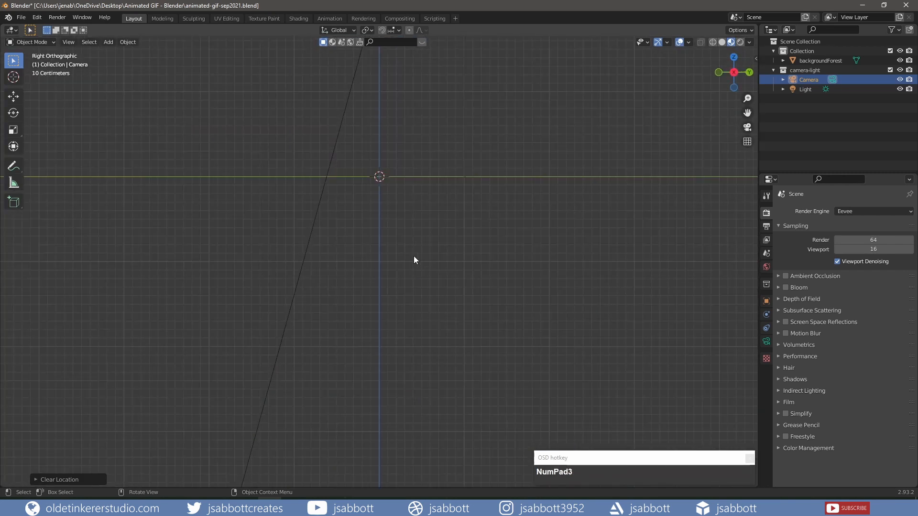
middle_click_drag(413, 258, 451, 279)
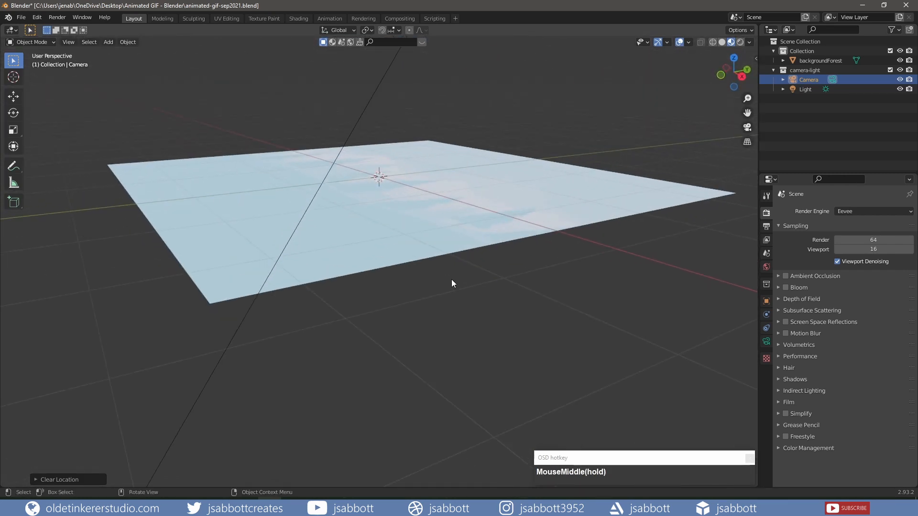
left_click(409, 217)
key("g")
key("z")
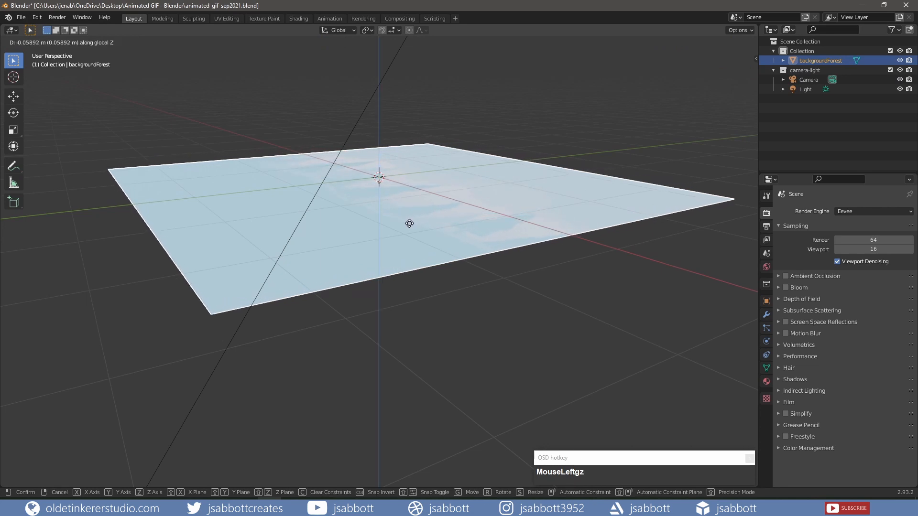
left_click(409, 225)
Hide the backgroundForest plane and, in the top view, import the character_robot_sheetHD image as a plane
key("KP_7")
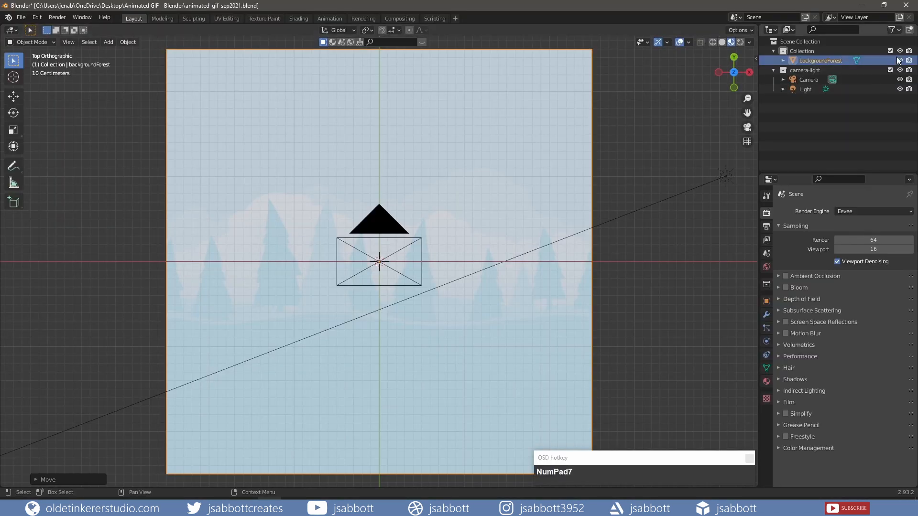
left_click(900, 60)
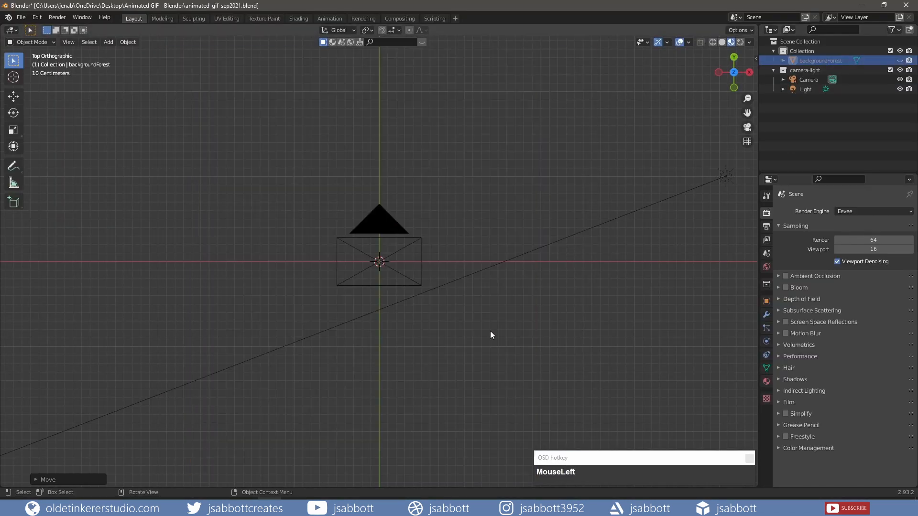
left_click(22, 18)
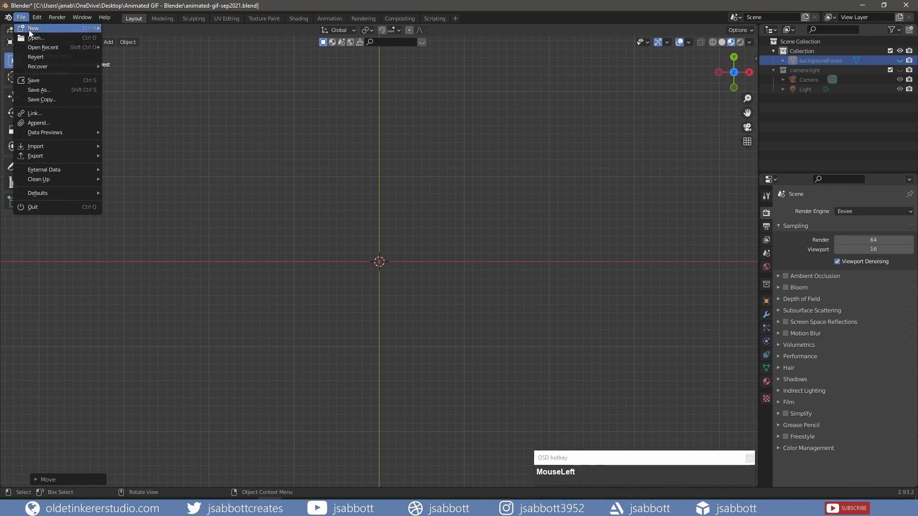
mouse_move(52, 147)
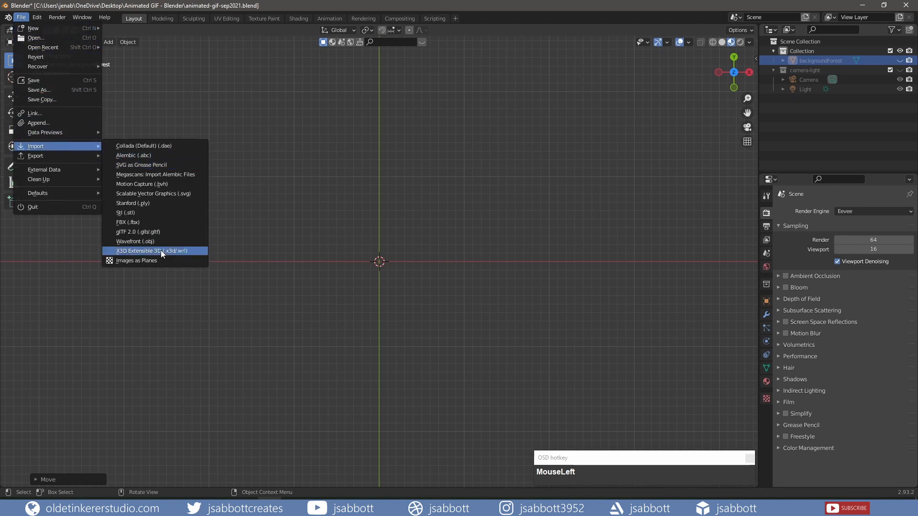
left_click(163, 265)
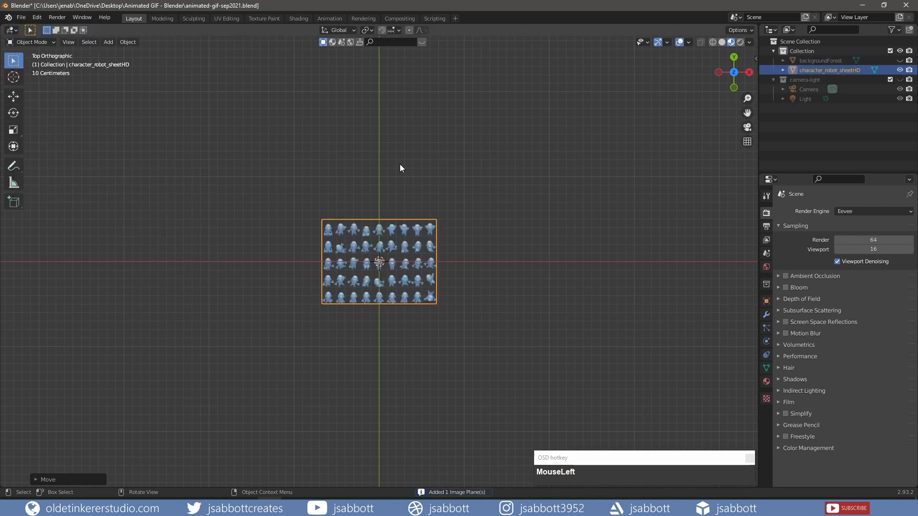
Scale the character_robot_sheetHD plane by 3
key("s")
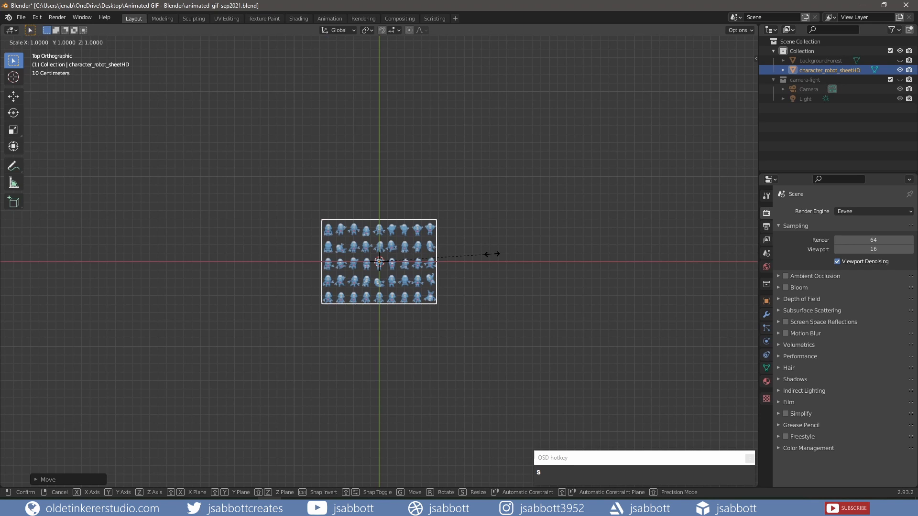
key("KP_3")
left_click(492, 253)
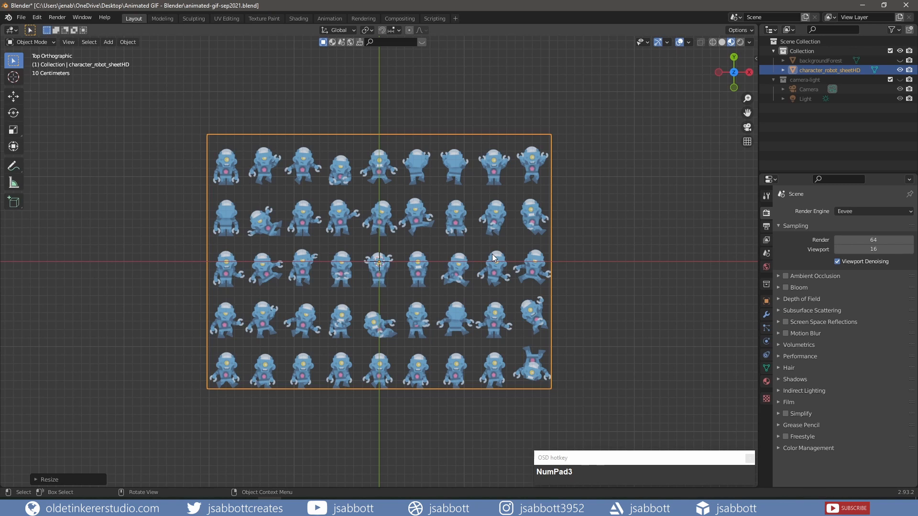
Split off an Image Editor beside the 3D viewport and enter Edit Mode on the character_robot_sheetHD plane
left_click_drag(4, 23, 401, 62)
left_click(12, 30)
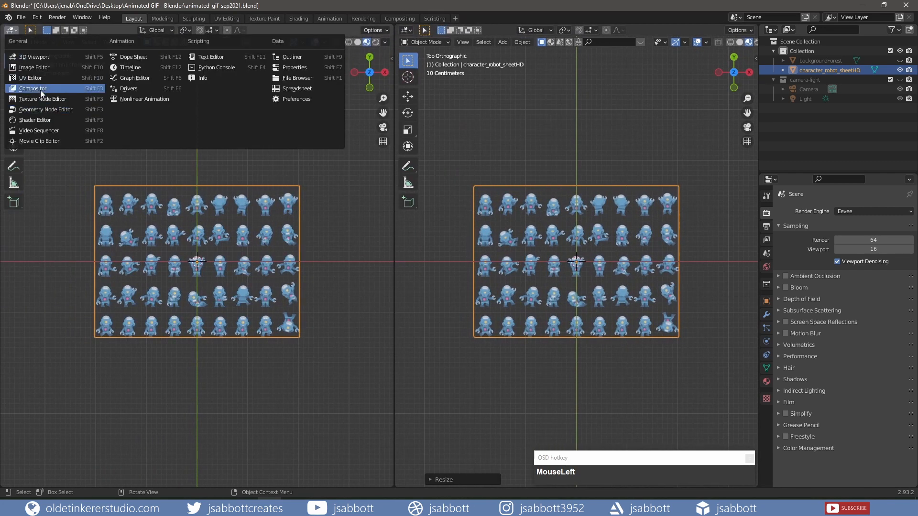
left_click(36, 67)
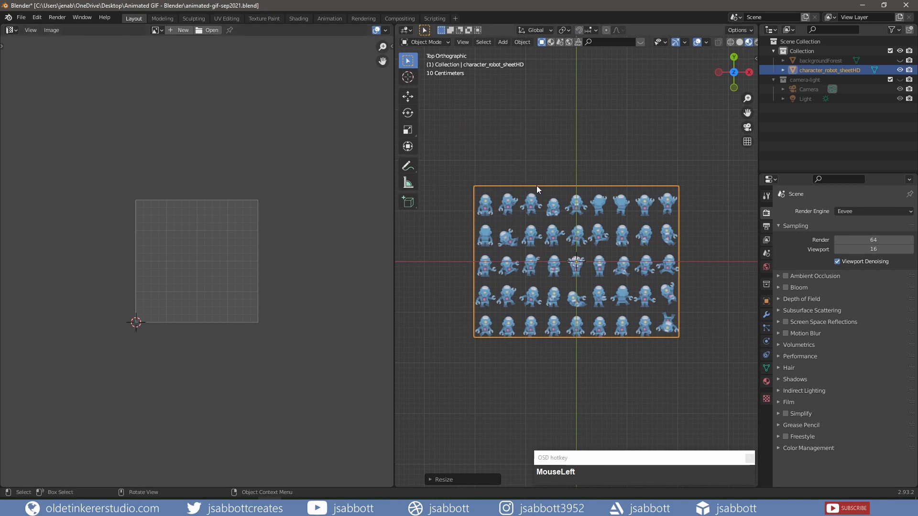
key("Tab")
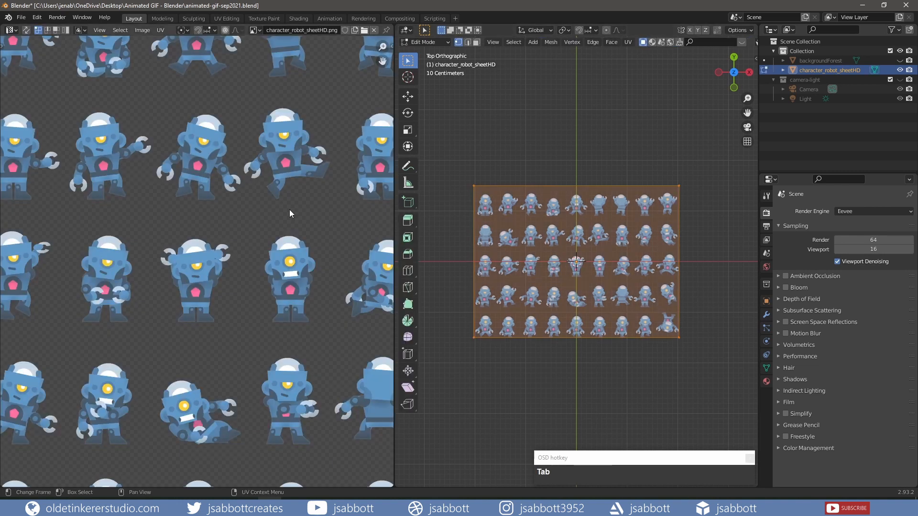
In the 3D viewport, scale the sprite plane's mesh by 0.2 along Y and by 0.1 along X
scroll(287, 213, "down", 4)
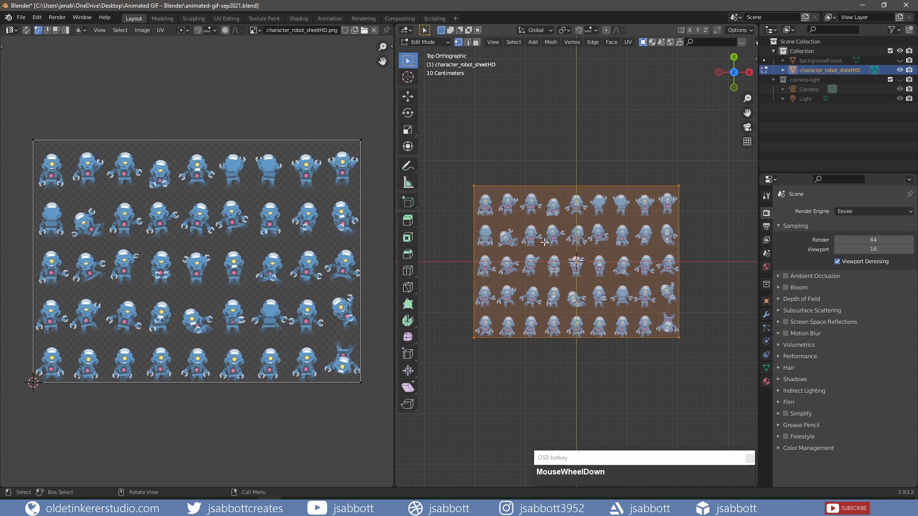
key("s")
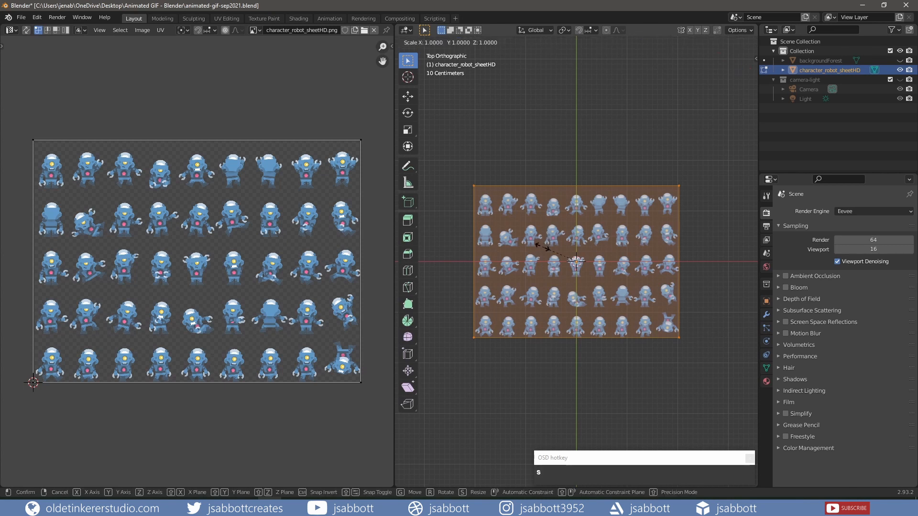
type("y")
type("0.2")
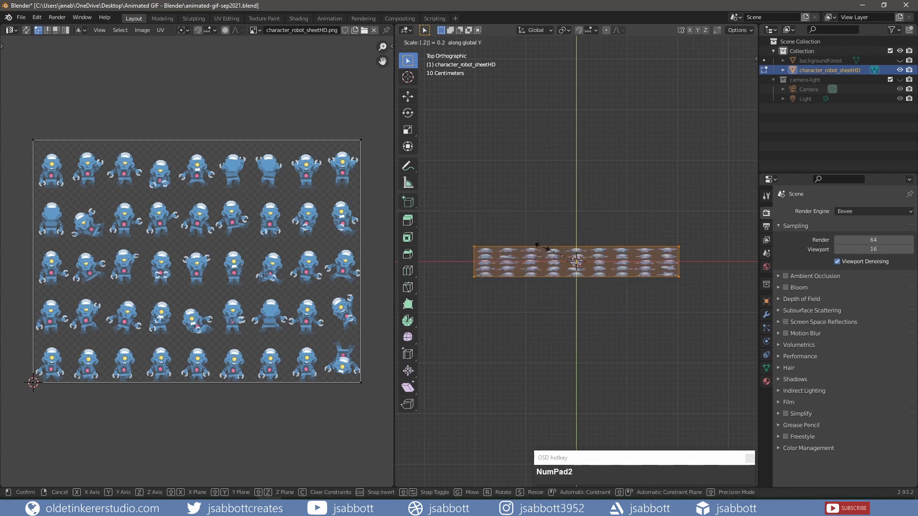
left_click(542, 247)
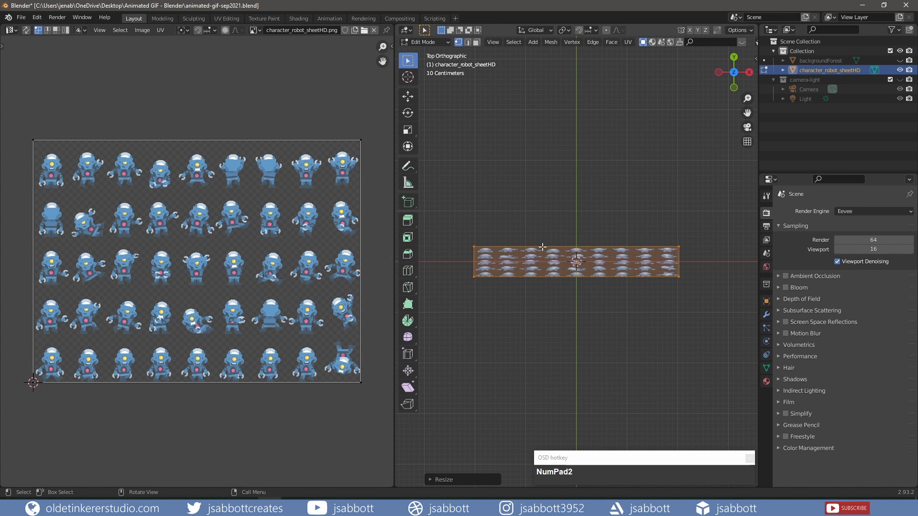
type("sx")
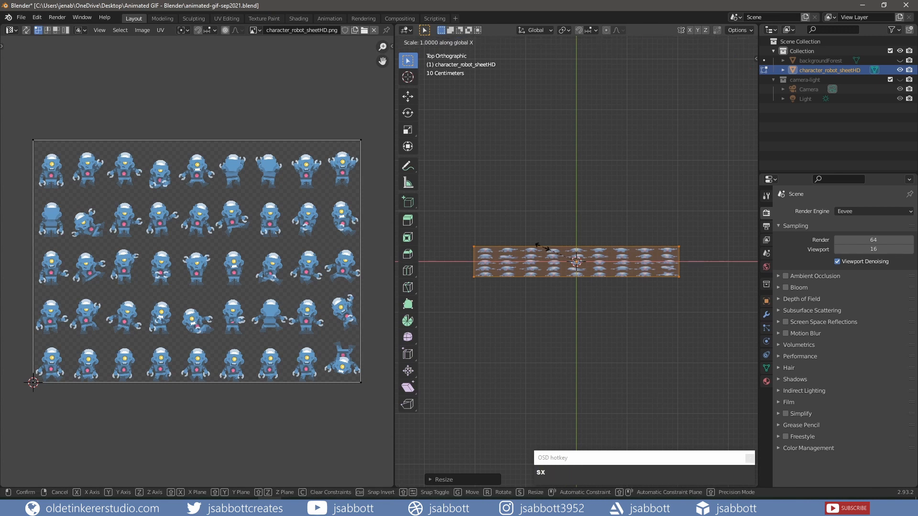
type("0.1")
left_click(542, 246)
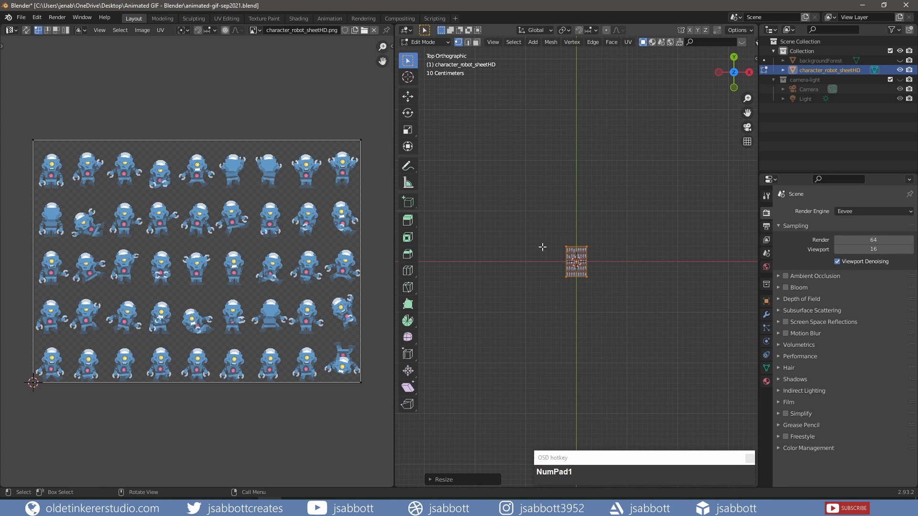
scroll(542, 246, "up", 4)
scroll(542, 247, "up", 3)
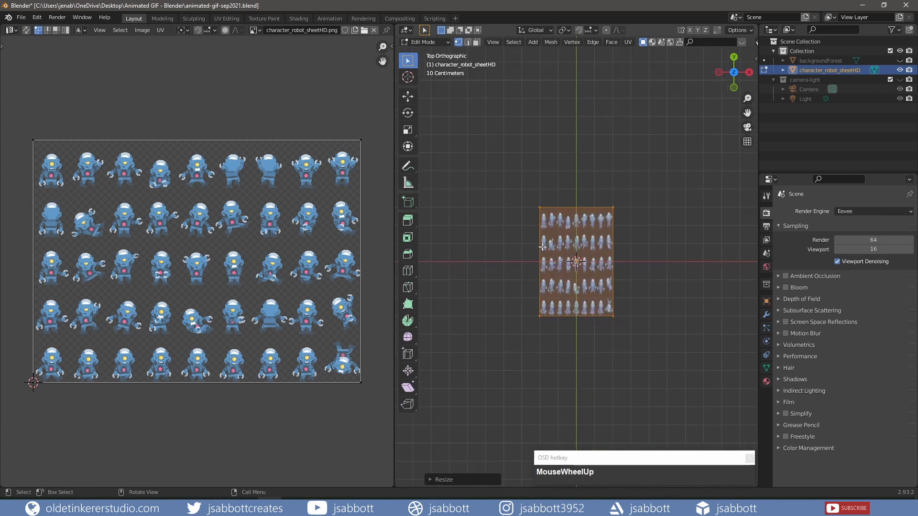
scroll(542, 247, "up", 4)
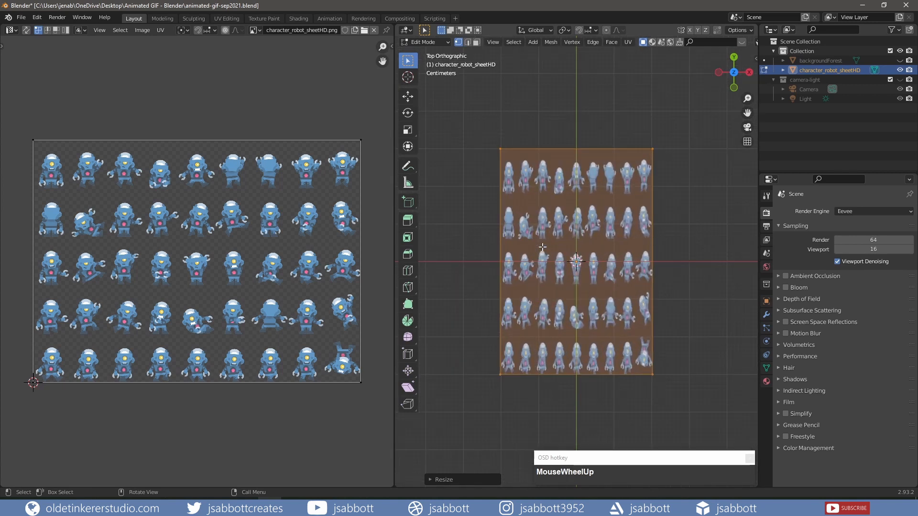
Shrink the plane's whole UV layout to about one sixth and move it over the first robot in the bottom row of the sprite sheet
left_click_drag(23, 116, 371, 392)
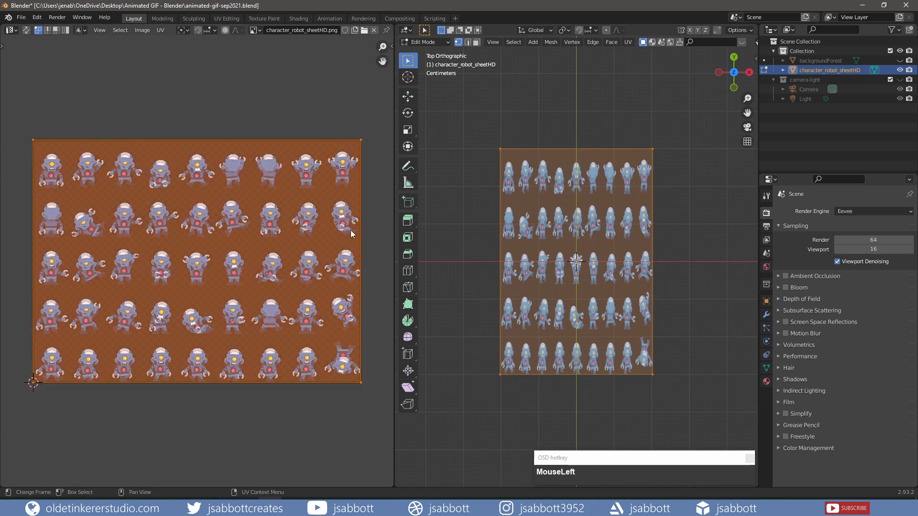
key("s")
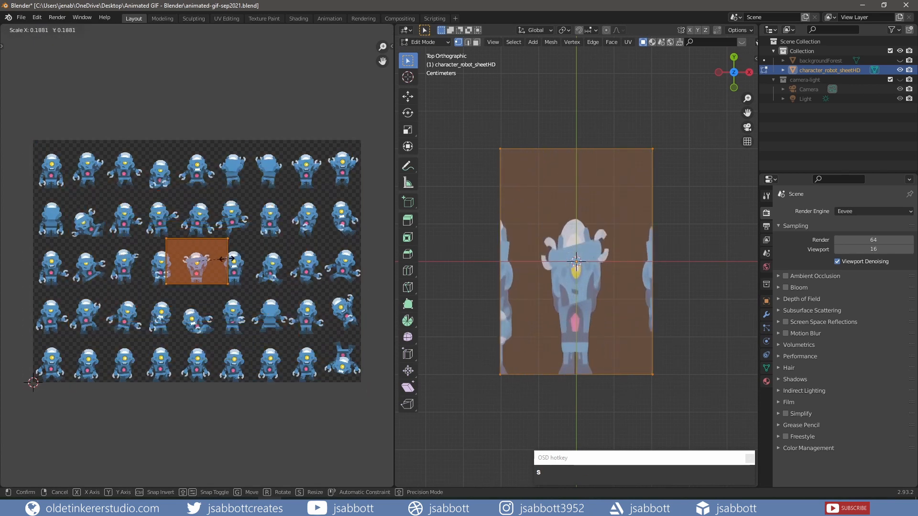
left_click(223, 259)
key("g")
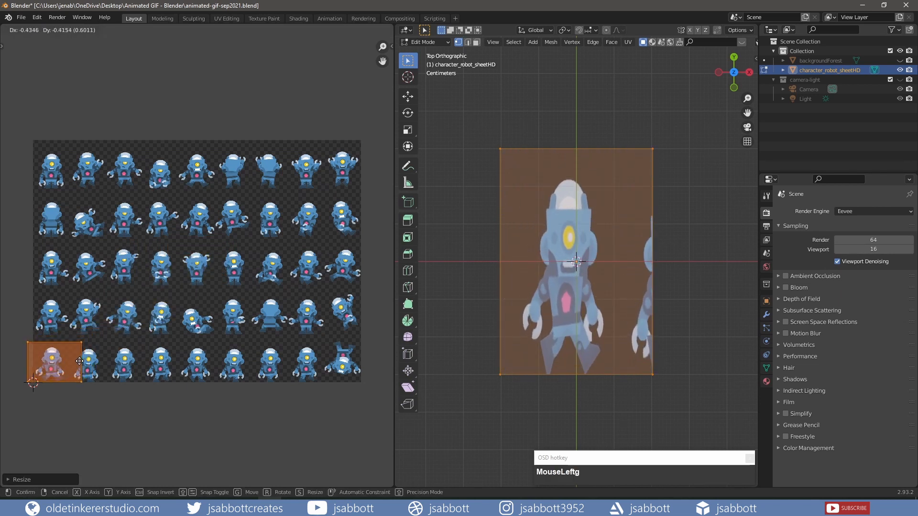
left_click(76, 364)
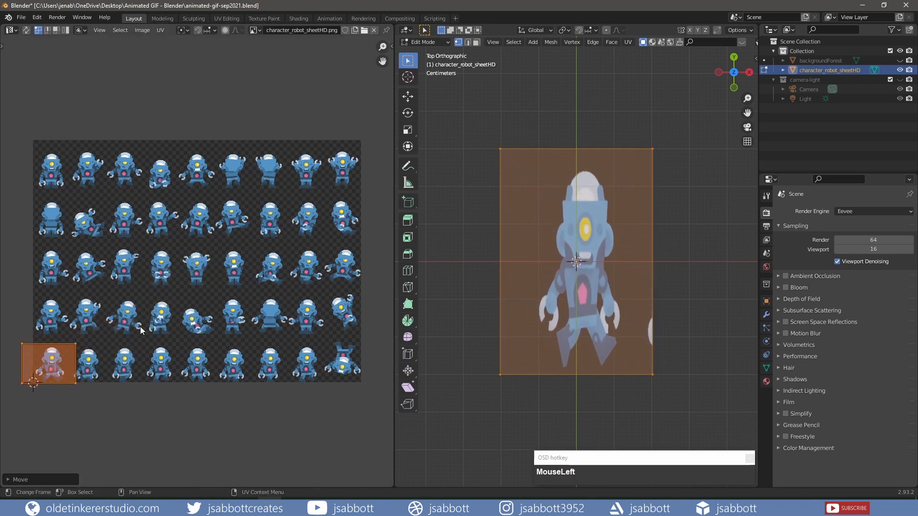
Nudge the UV box slightly upward along Y so it sits on the bottom edge of the sprite sheet
scroll(138, 327, "up", 3)
middle_click_drag(137, 328, 214, 285, "shift")
middle_click_drag(43, 381, 238, 267, "shift")
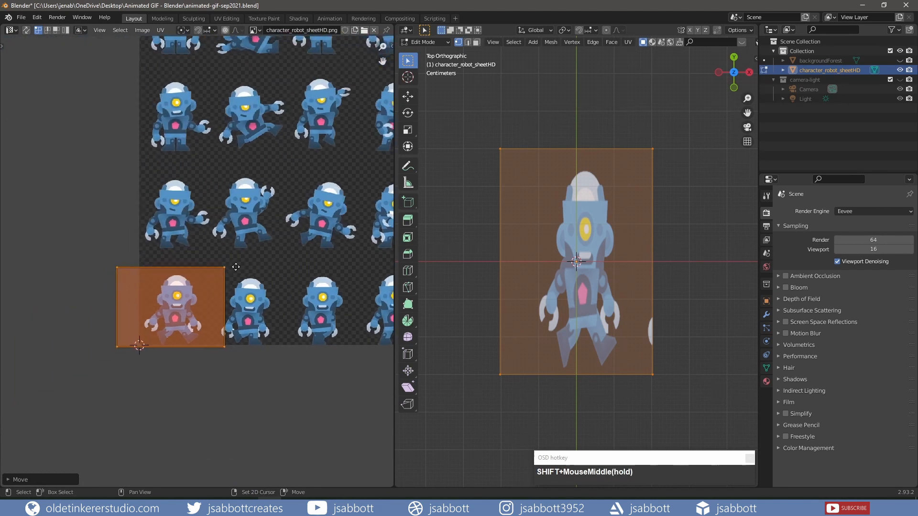
key("shift+g")
key("y")
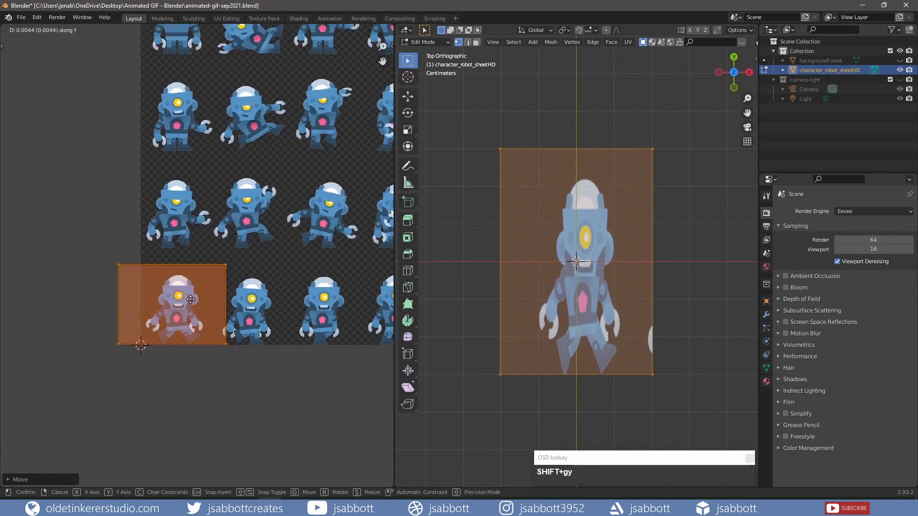
left_click(189, 299)
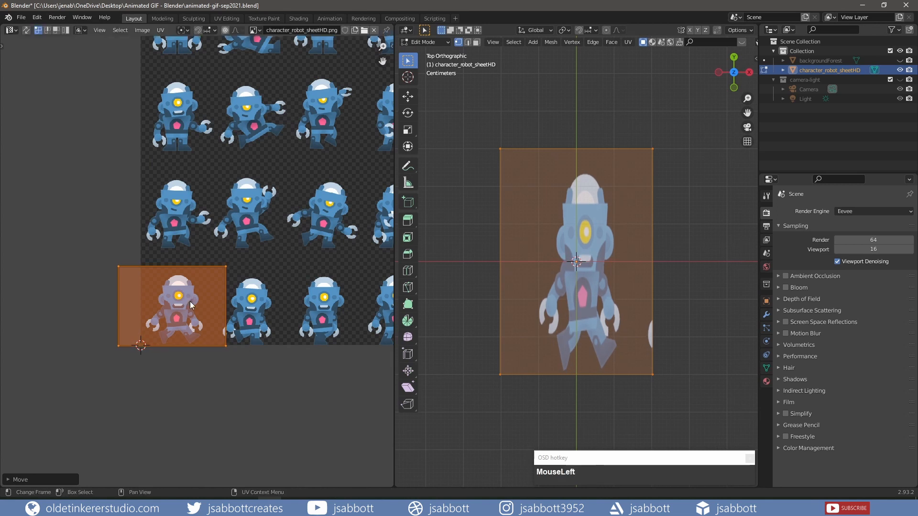
Narrow the UV box along X by a factor of about 0.67 so it frames only the first robot
key("s")
key("x")
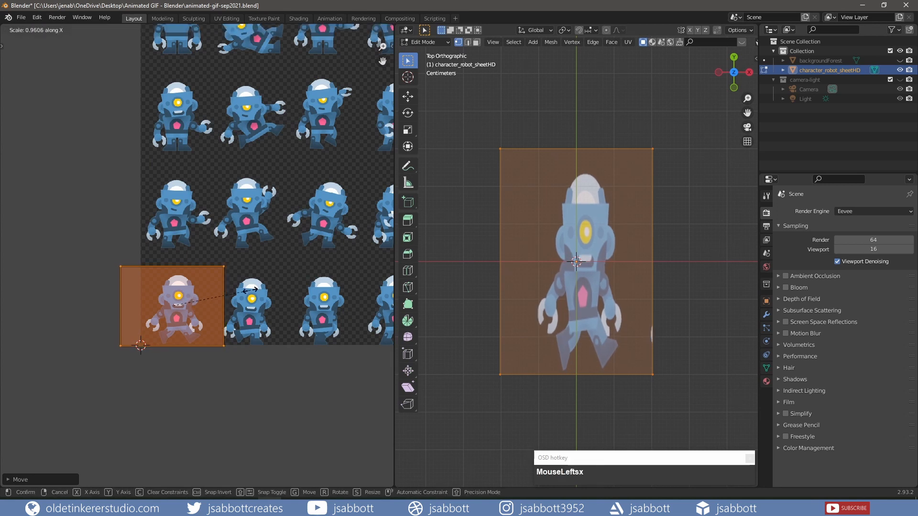
left_click(227, 296)
Shift the UV box about 0.0066 along X to centre it on the first robot and save the file
key("g")
key("x")
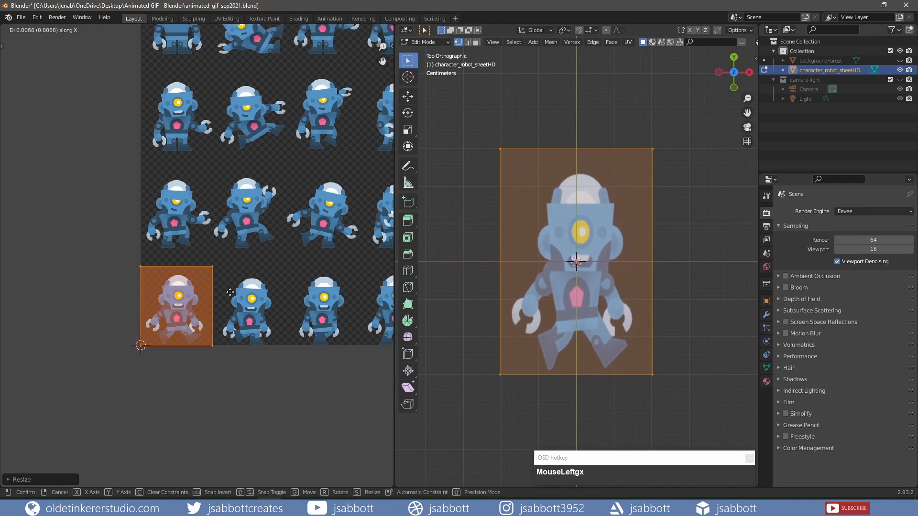
left_click(230, 292)
key("ctrl+s")
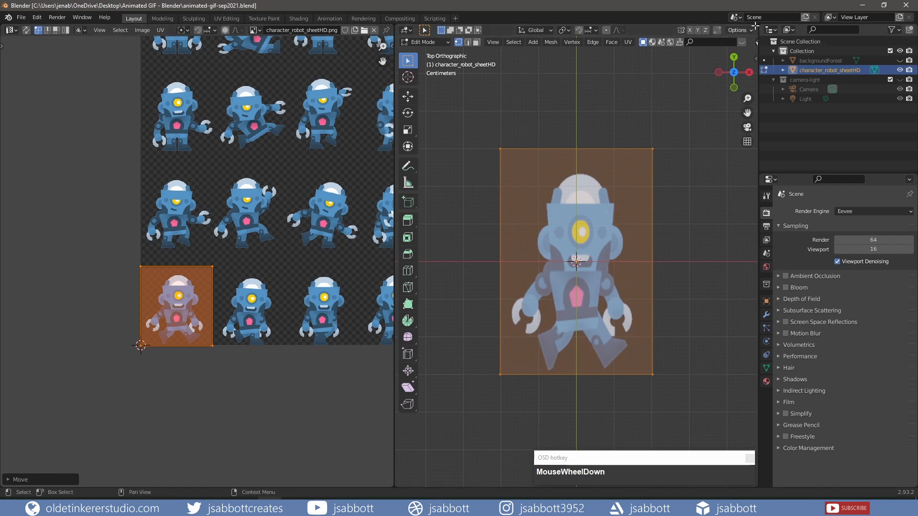
Split the 3D viewport into two stacked areas and turn the upper one into a Dope Sheet showing roughly the first 120 frames
left_click_drag(755, 24, 718, 171)
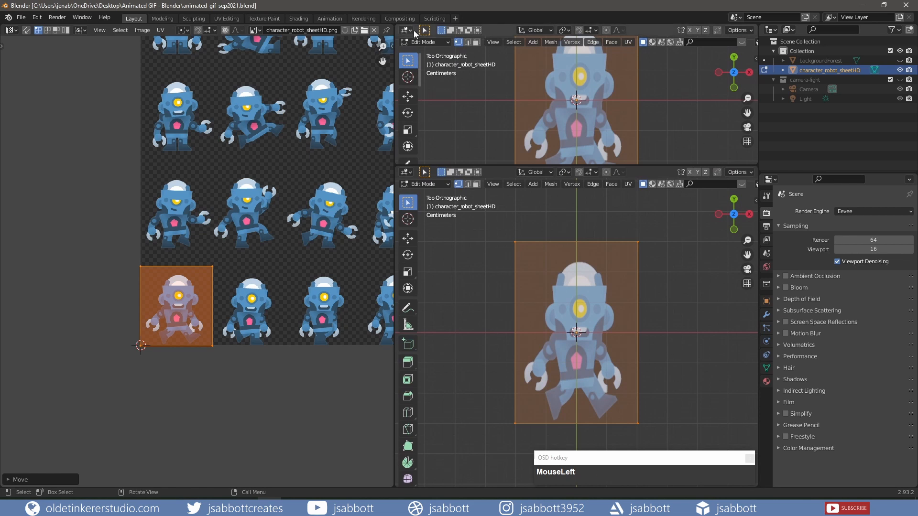
left_click(406, 31)
left_click(528, 57)
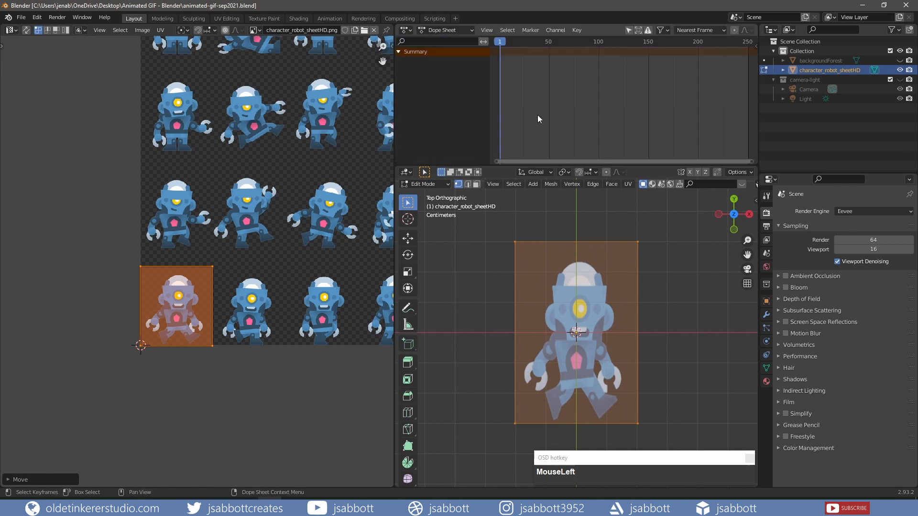
scroll(550, 97, "down", 1)
scroll(550, 96, "up", 10)
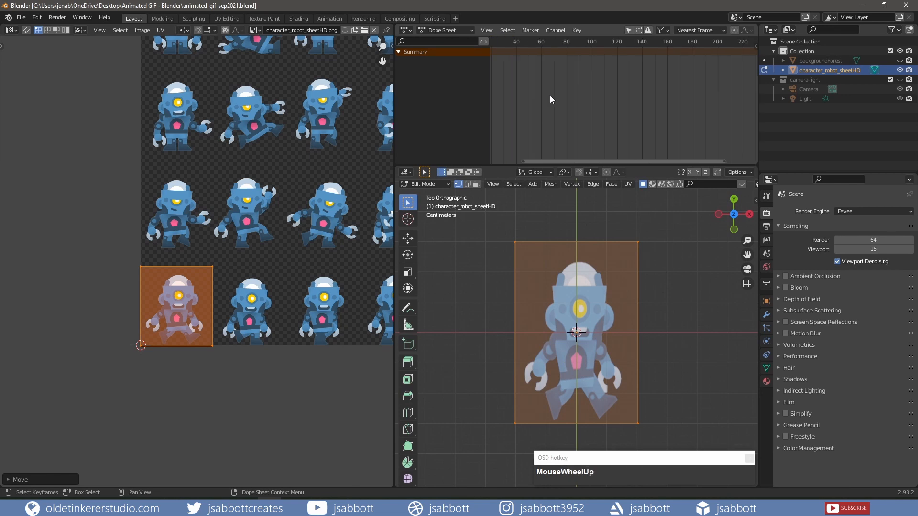
scroll(550, 95, "down", 1)
left_click_drag(596, 162, 527, 165)
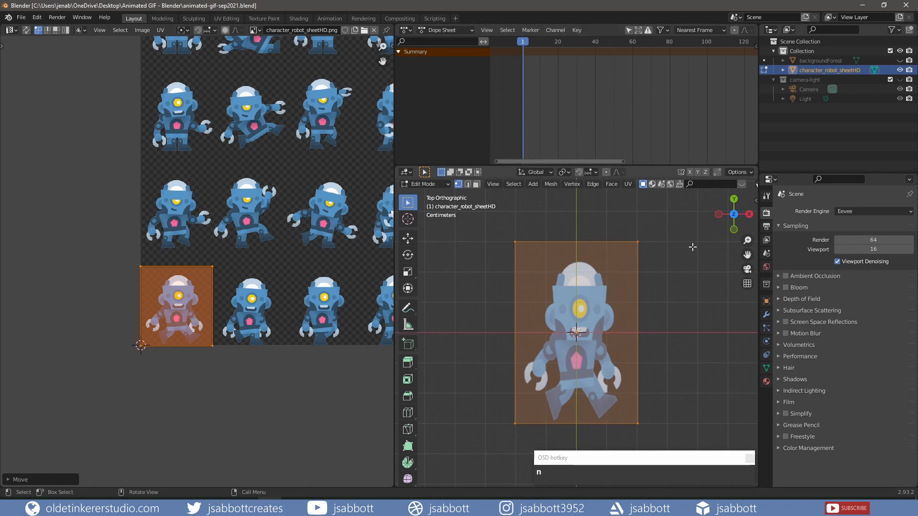
Enable only UVs in the AnimAll options and insert a keyframe for the first robot at frame 1
key("n")
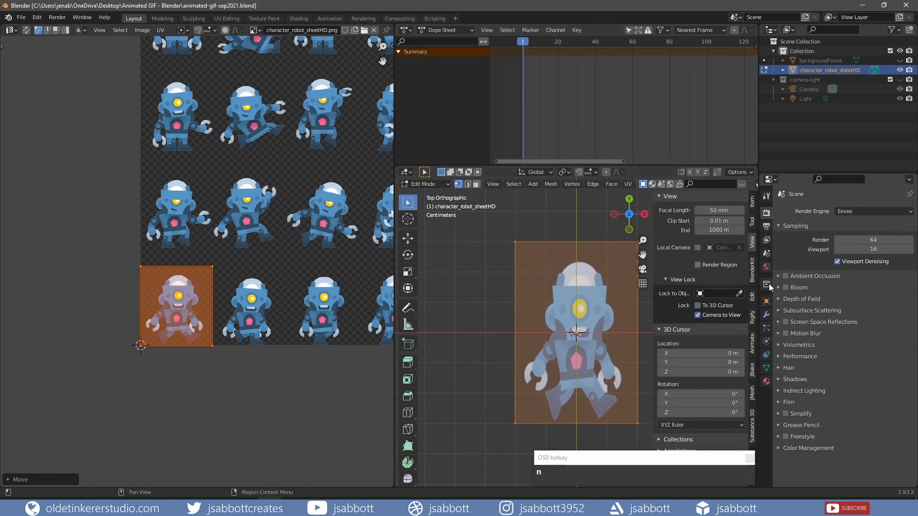
left_click(752, 351)
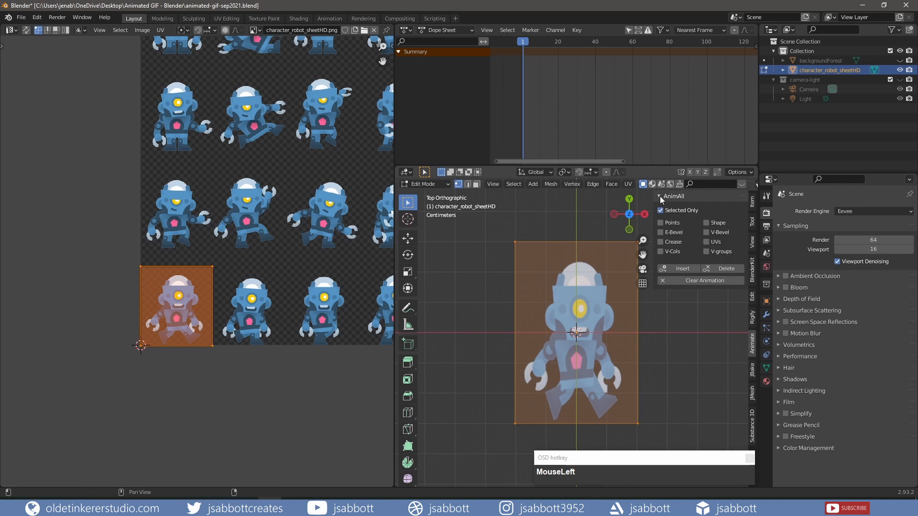
left_click(706, 243)
left_click(682, 270)
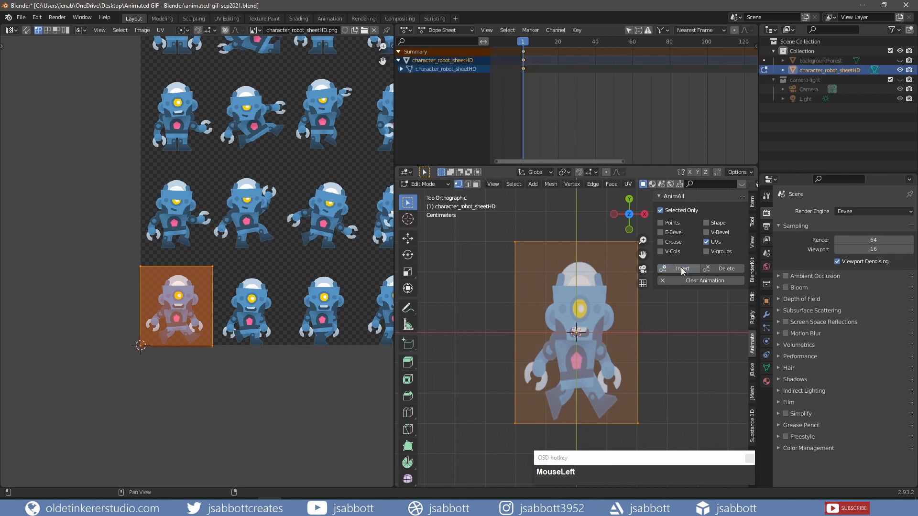
At frame 3, move the UV box about 0.11 along X onto the second bottom-row robot and insert an AnimAll keyframe
key("Right")
key("Right")
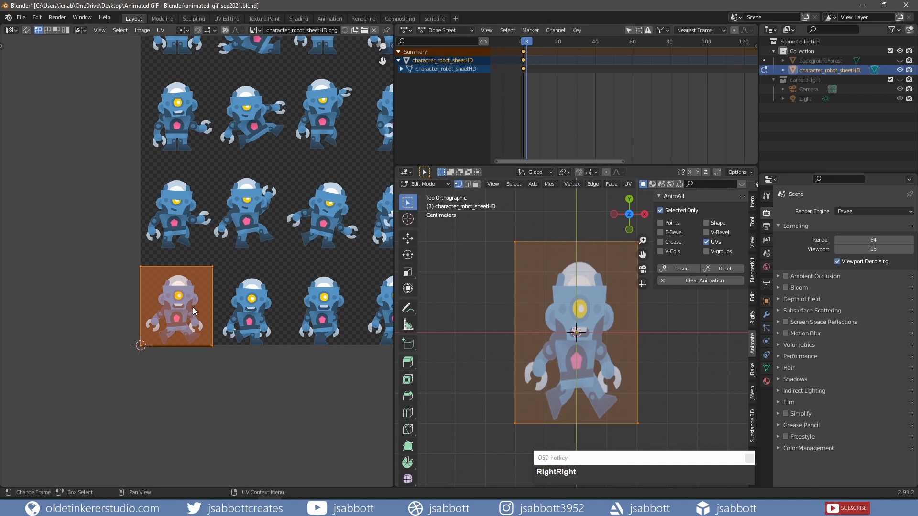
key("g")
key("x")
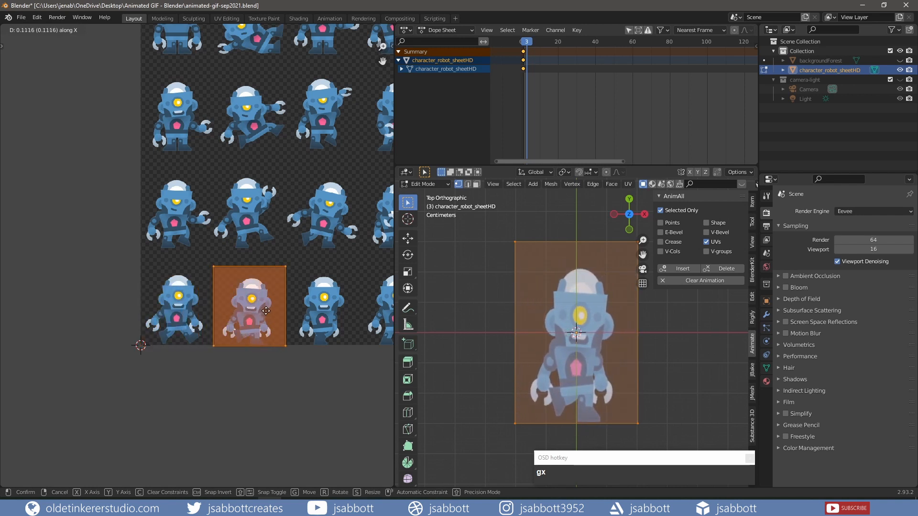
left_click(266, 313)
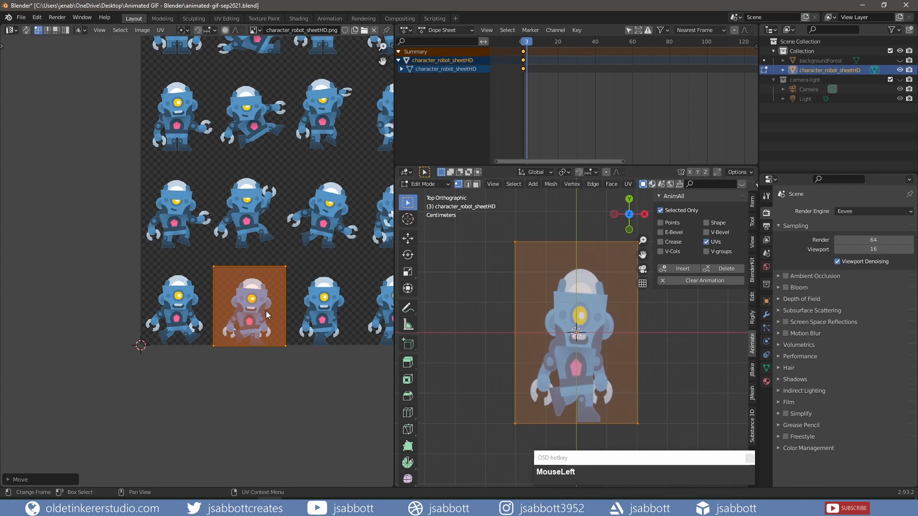
left_click(683, 269)
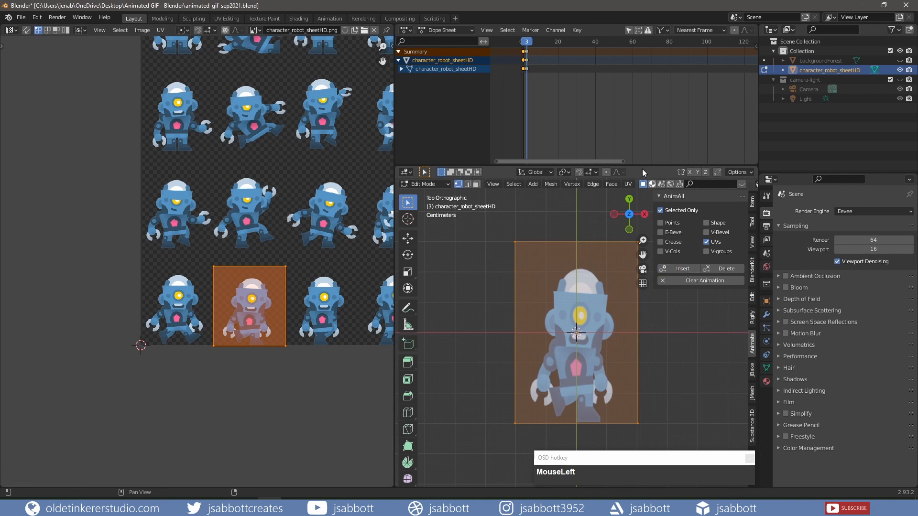
At frame 5, move the UV box along X onto the third bottom-row robot and insert an AnimAll keyframe
key("Right")
key("Right")
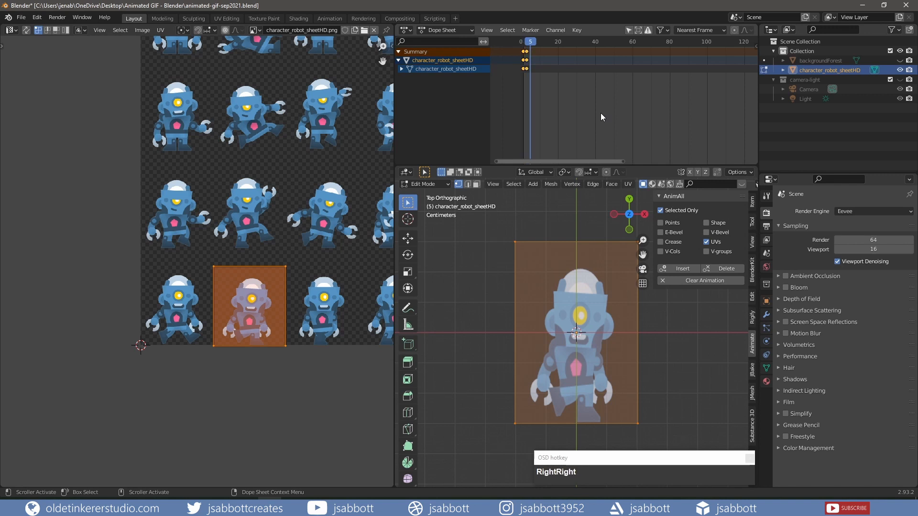
key("g")
key("x")
left_click(312, 299)
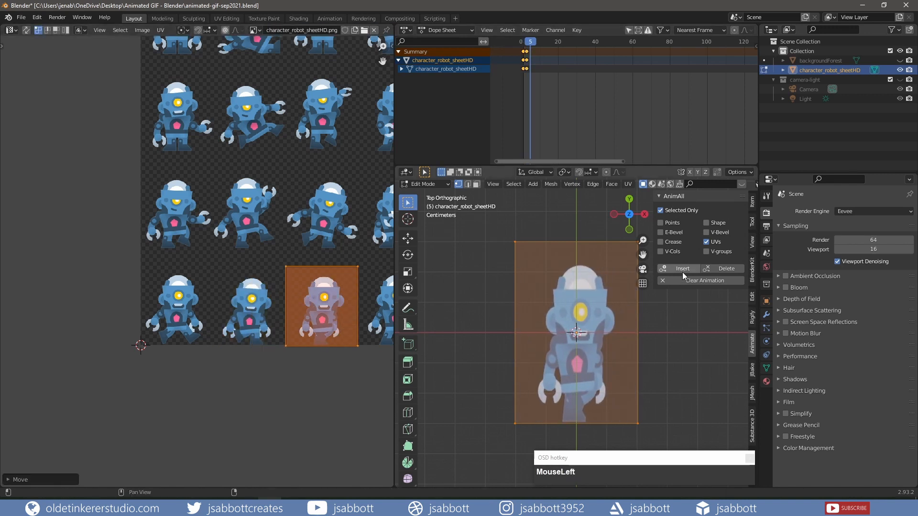
left_click(683, 270)
At frame 7, move the UV box along X onto the fourth bottom-row robot and insert an AnimAll keyframe
key("Right")
key("Right")
middle_click_drag(367, 310, 133, 318, "shift")
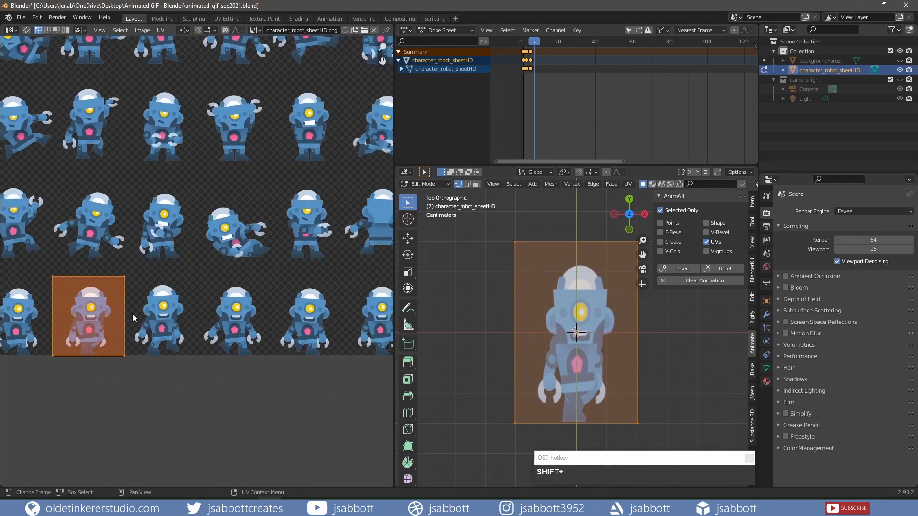
key("g")
left_click(206, 317)
left_click(683, 269)
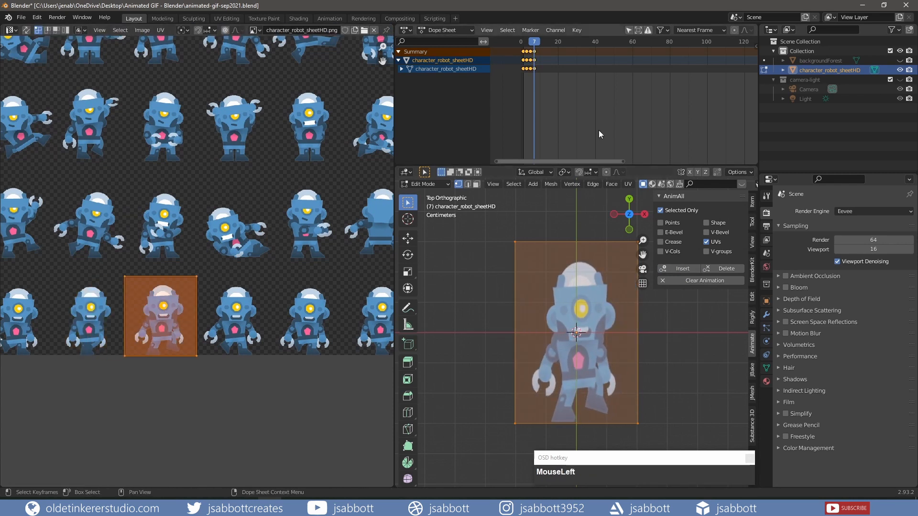
At frame 9, move the UV box about 0.11 along X onto the fifth bottom-row robot and insert an AnimAll keyframe
key("Right")
key("Right")
key("g")
key("x")
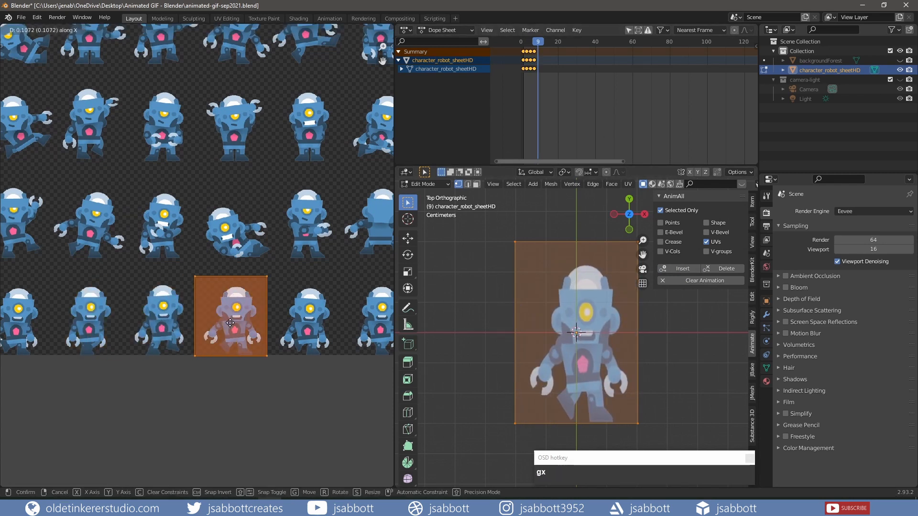
left_click(231, 323)
left_click(683, 268)
At frame 11, move the UV box along X onto the sixth bottom-row robot and insert an AnimAll keyframe
key("Right")
key("Right")
key("g")
key("x")
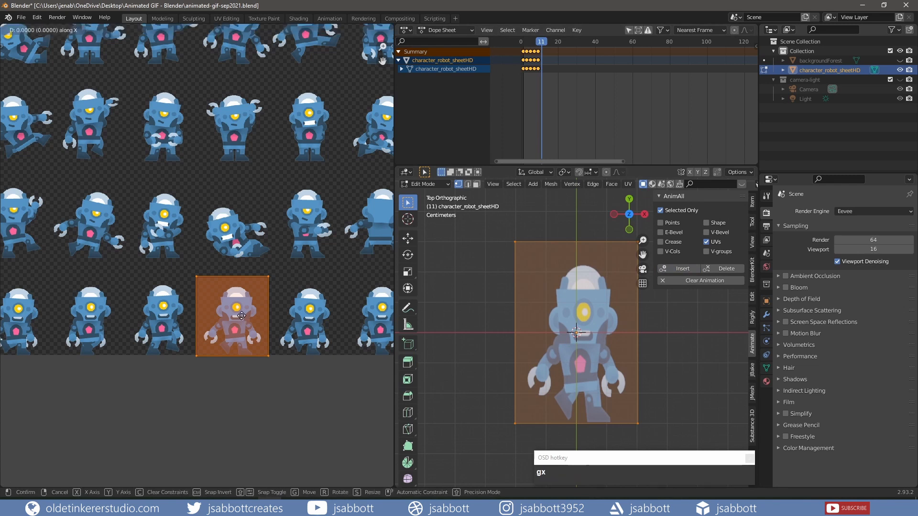
left_click(315, 316)
left_click(683, 268)
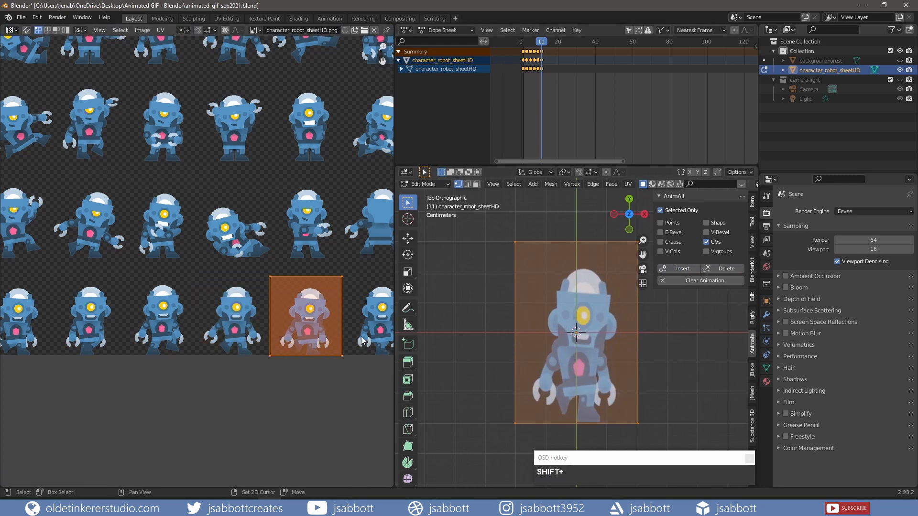
At frame 13, move the UV box along X onto the seventh bottom-row robot and insert an AnimAll keyframe
middle_click_drag(362, 340, 168, 354)
key("Right")
key("Right")
key("g")
key("x")
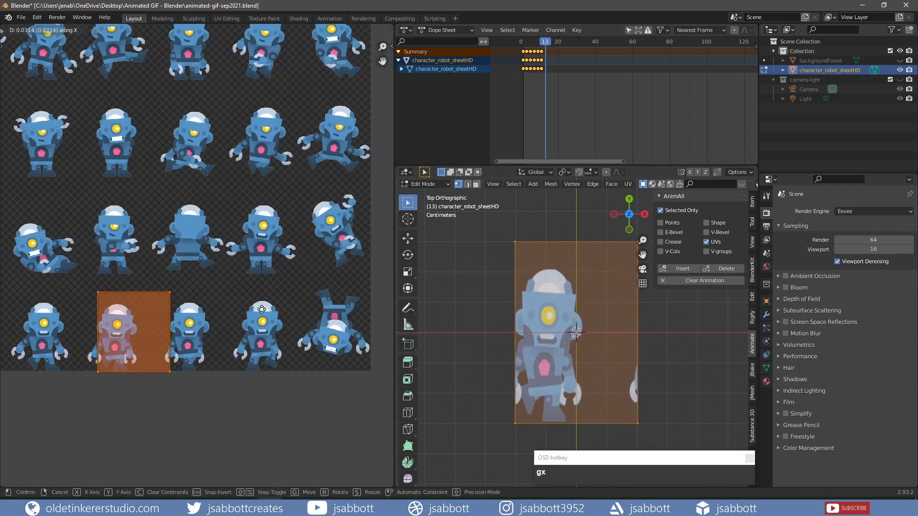
left_click(317, 310)
left_click(683, 269)
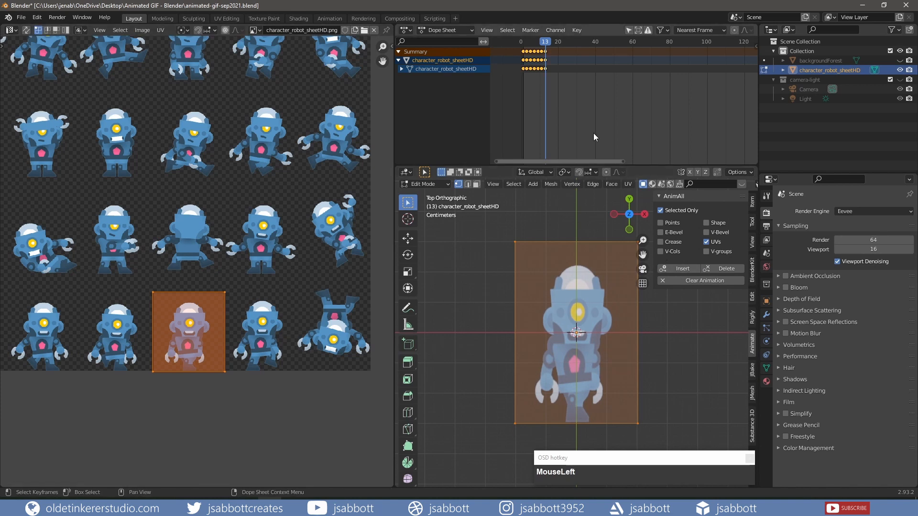
At frame 15, move the UV box along X onto the eighth bottom-row robot and insert an AnimAll keyframe
key("Right")
key("Right")
key("g")
key("x")
left_click(266, 344)
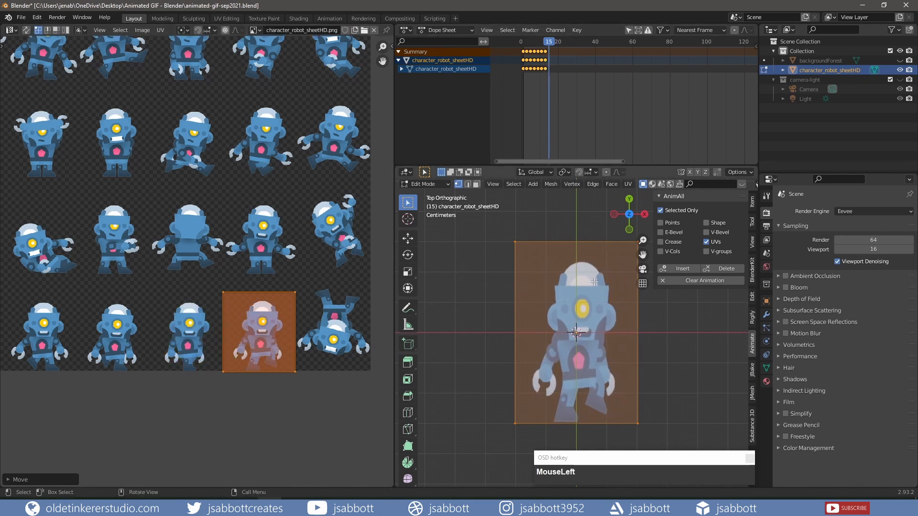
left_click(683, 269)
middle_click(624, 115)
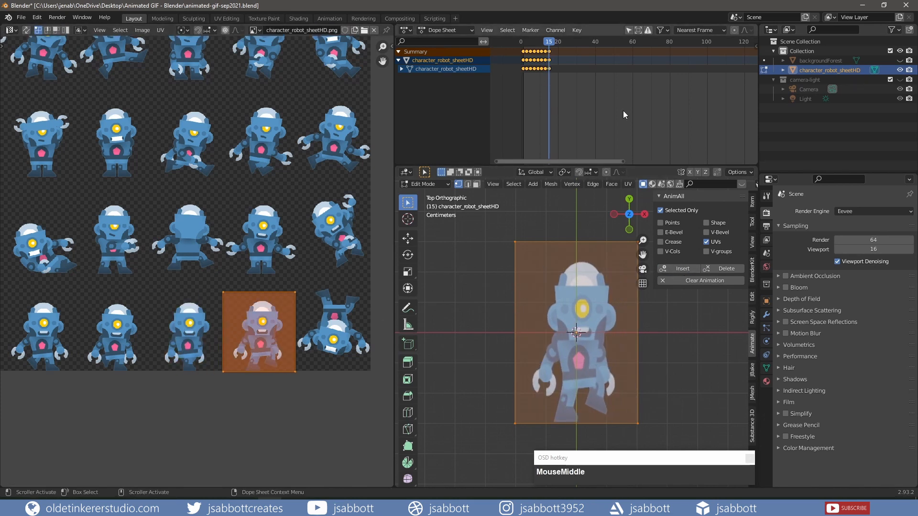
Set the scene's end frame to 15 in the output dimensions and save the file
left_click(766, 228)
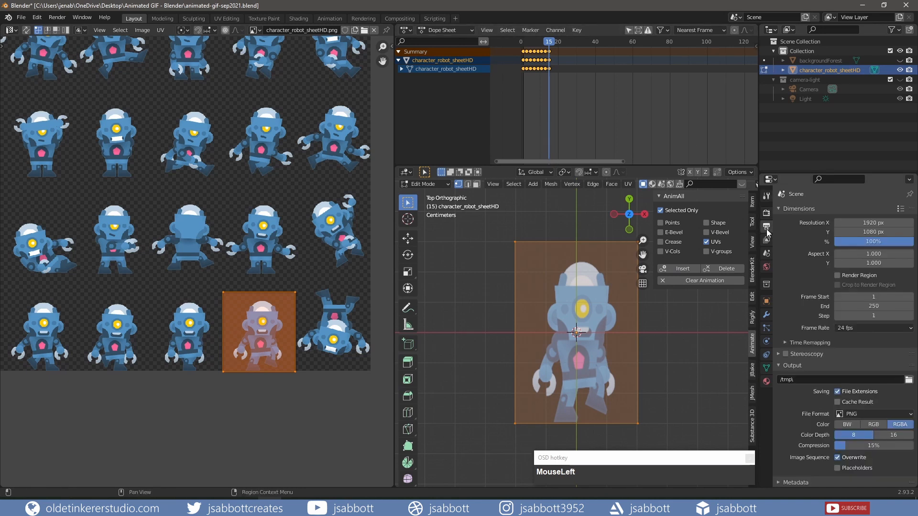
left_click(875, 306)
type("15")
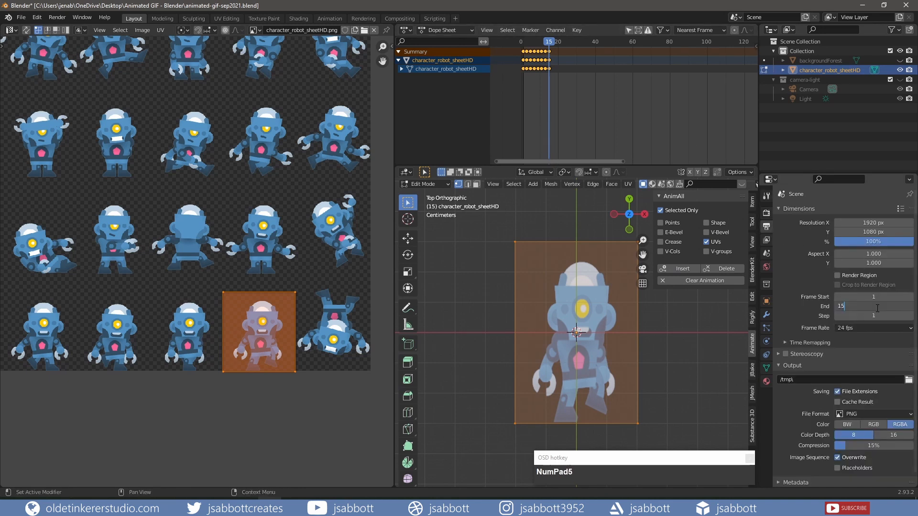
key("Return")
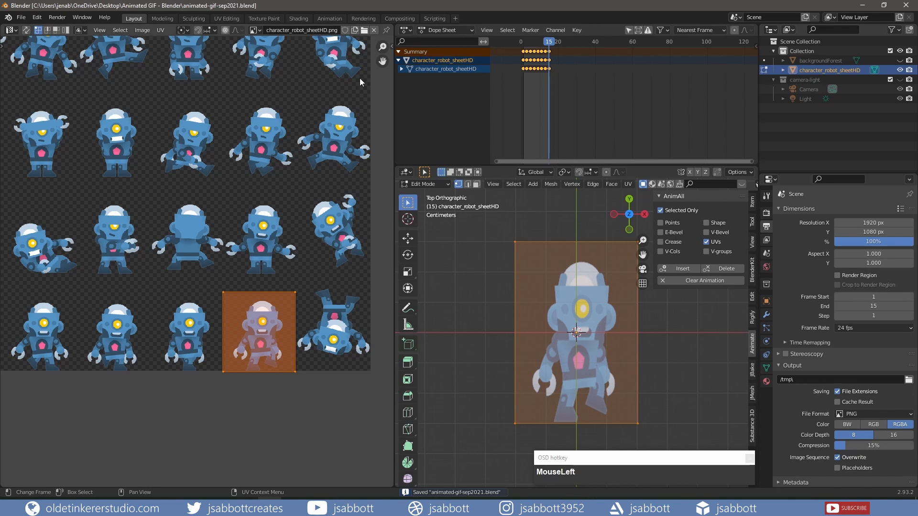
Switch to the Animation workspace, with material preview shading in the small camera viewport and the camera view in the main viewport
left_click(330, 19)
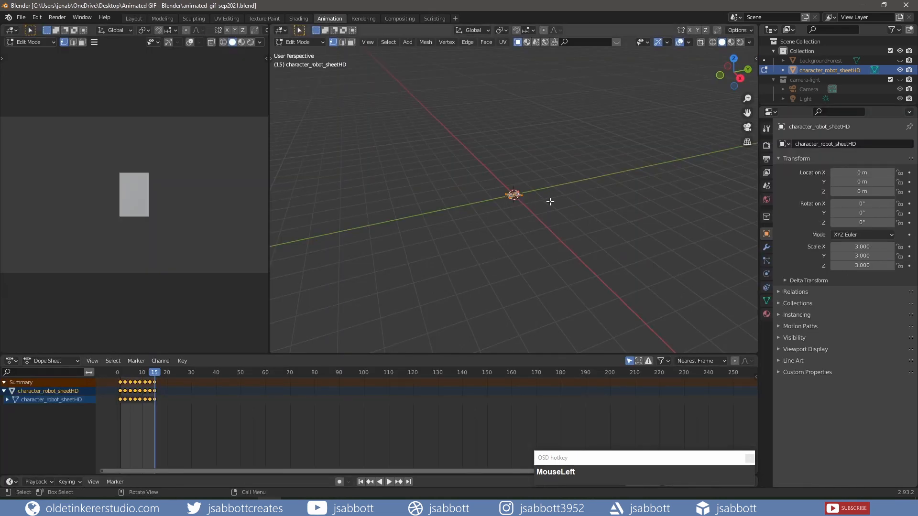
key("n")
left_click(754, 112)
key("n")
key("KP_7")
scroll(569, 254, "up", 5)
left_click(242, 42)
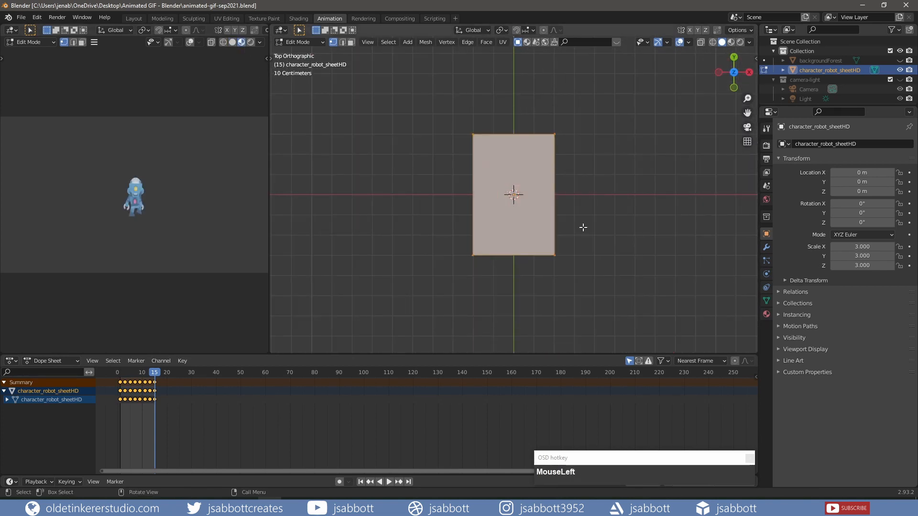
key("KP_0")
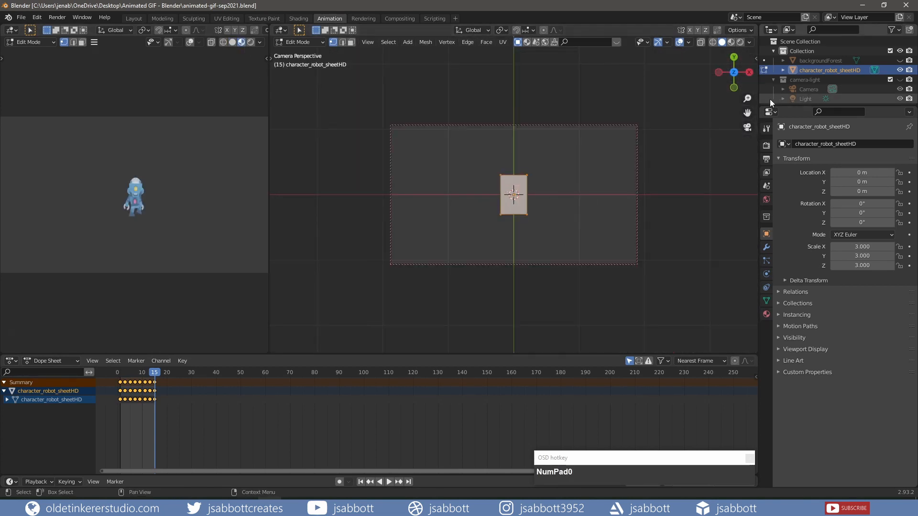
Show the camera-light collection in the viewport and switch the small camera viewport to rendered shading
left_click(899, 80)
left_click(250, 43)
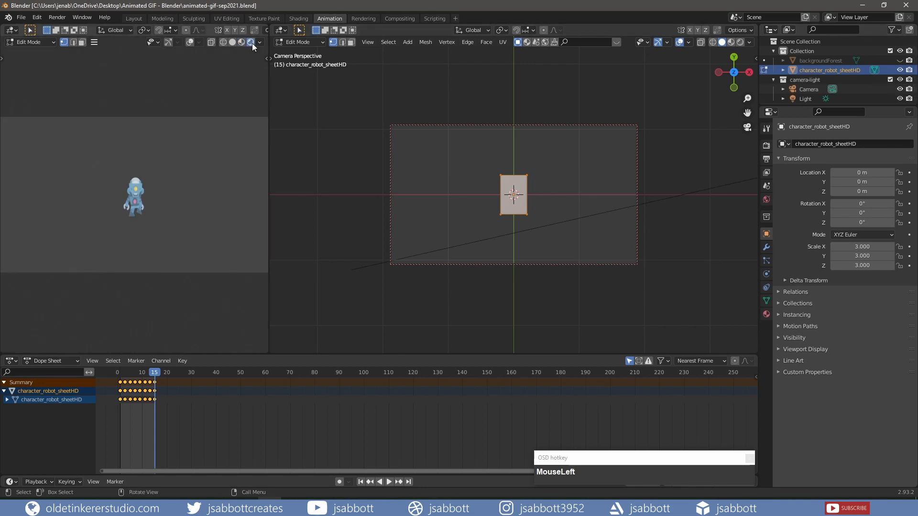
left_click_drag(807, 105, 805, 126)
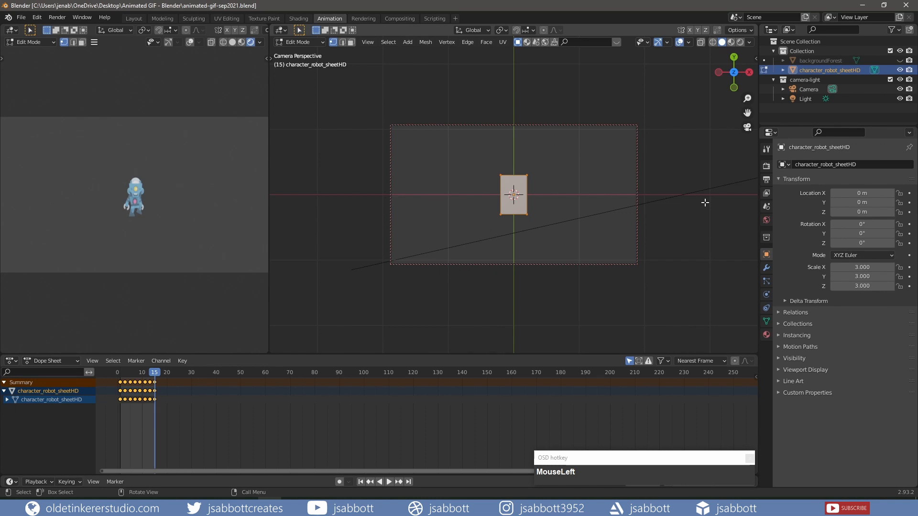
Enable a transparent film background in the render settings
left_click(765, 166)
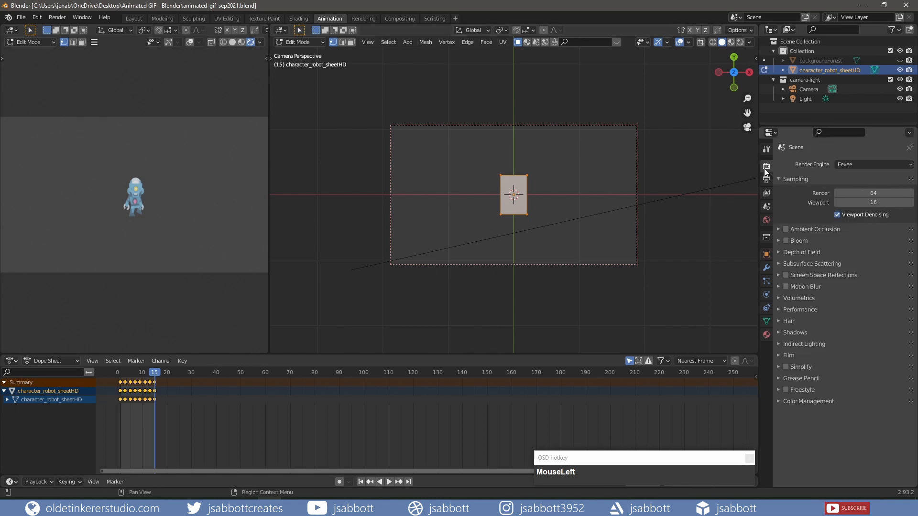
left_click(778, 356)
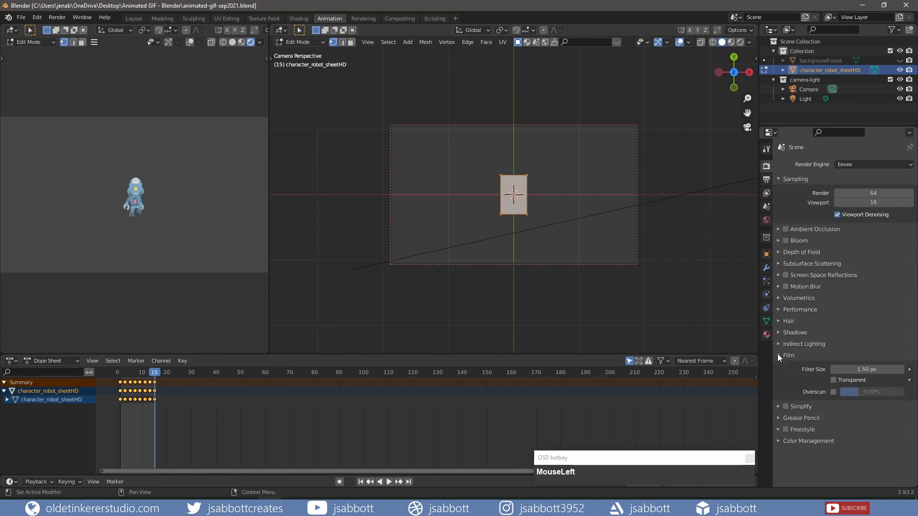
left_click(833, 381)
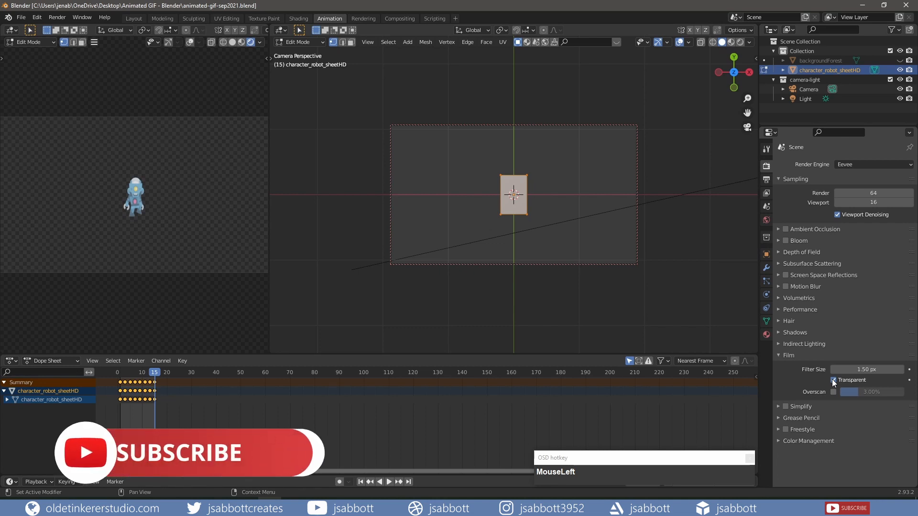
Set the Shadow Mode of the robot's material to None
left_click(765, 337)
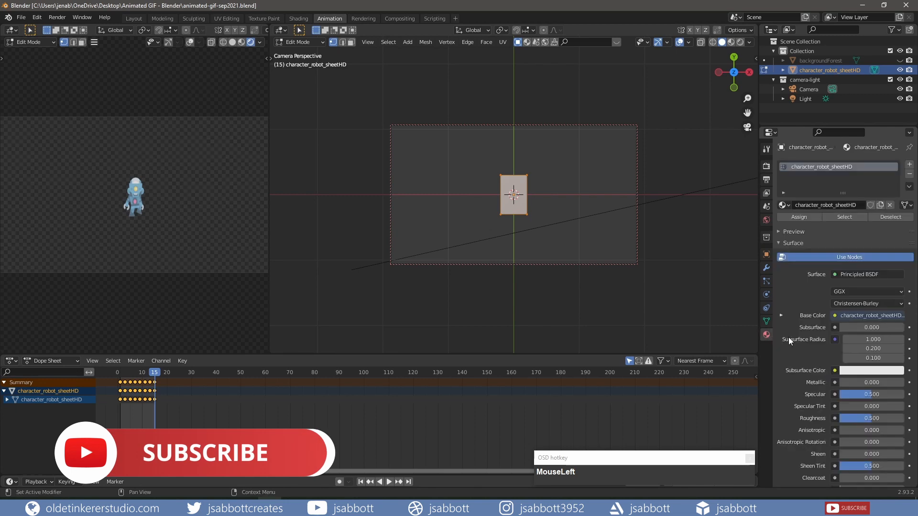
scroll(793, 306, "down", 6)
scroll(798, 315, "down", 7)
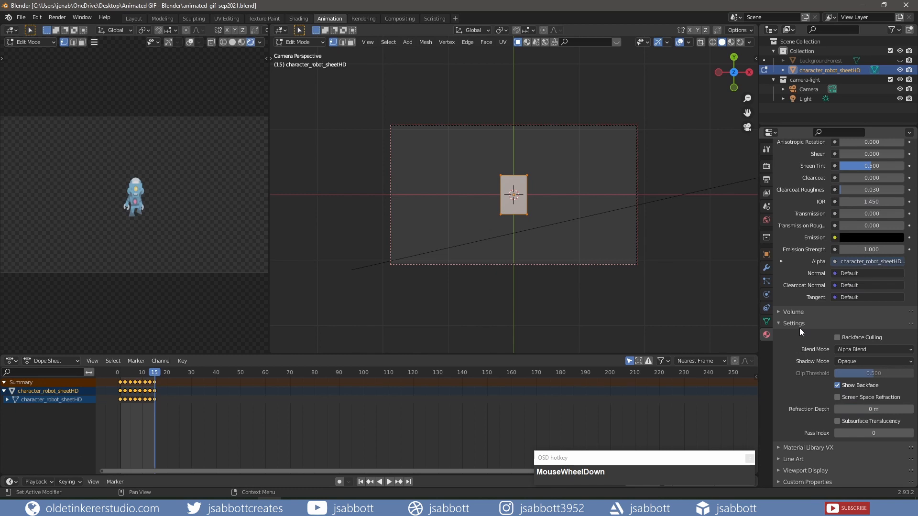
left_click(850, 361)
left_click(846, 373)
Unhide the backgroundForest plane and, in Object Mode, move it about 1.1 m up along Y
left_click(897, 61)
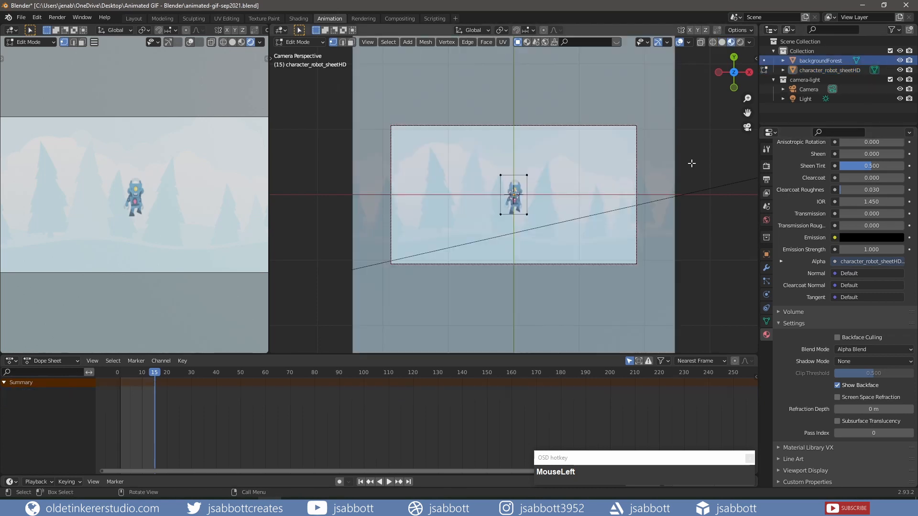
key("Tab")
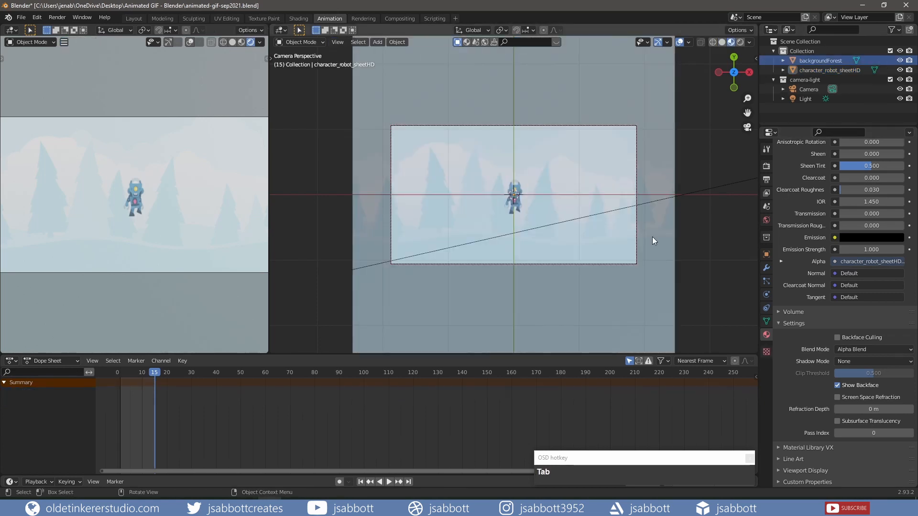
left_click(565, 318)
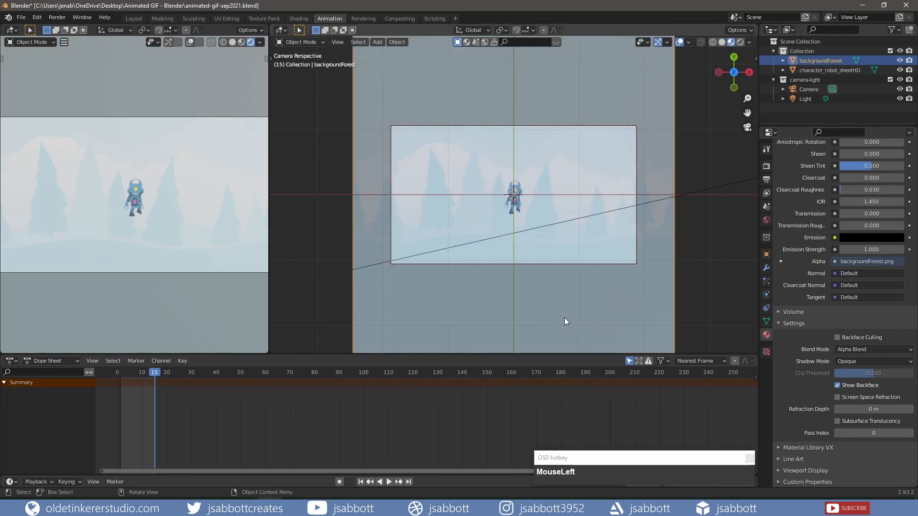
key("g")
key("y")
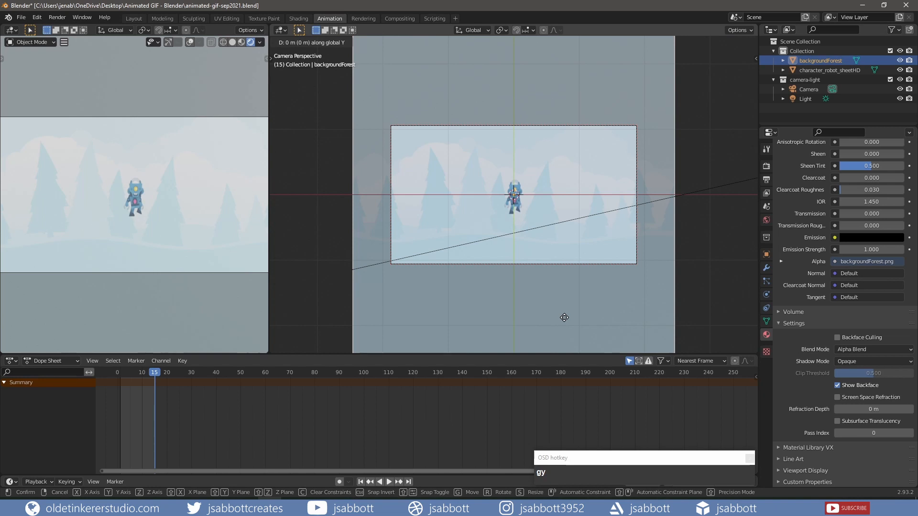
left_click(573, 247)
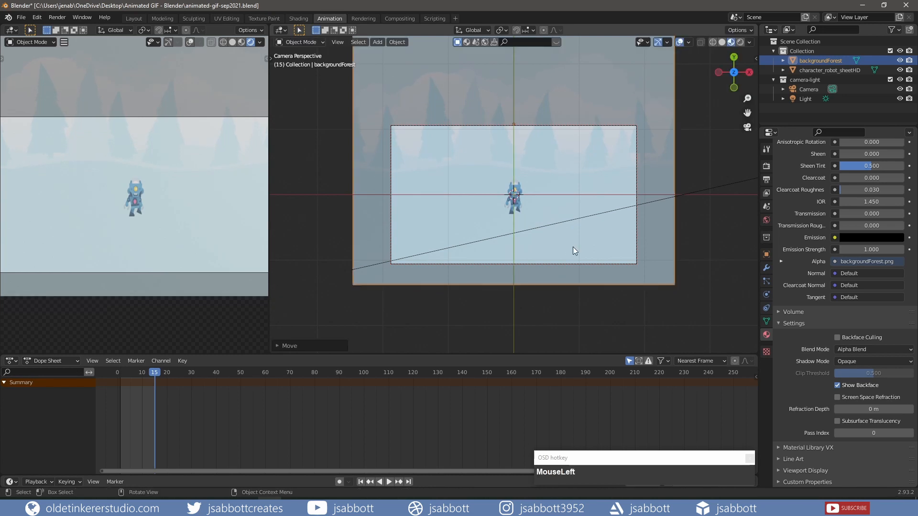
Scale the robot plane up to about 2.6 times its size
left_click(516, 190)
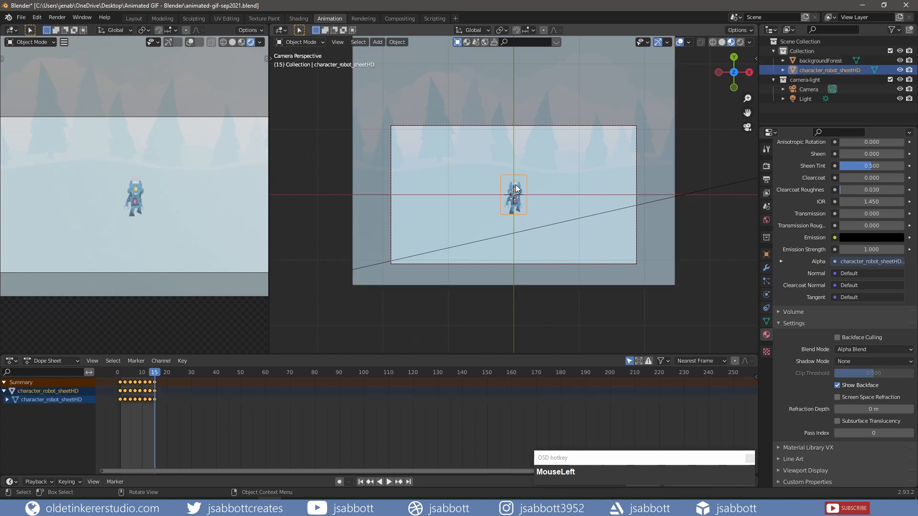
key("s")
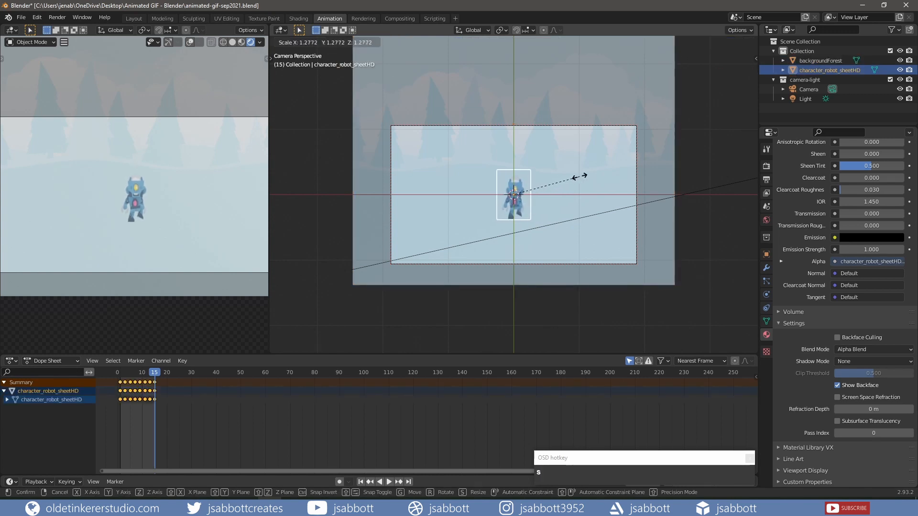
left_click(646, 145)
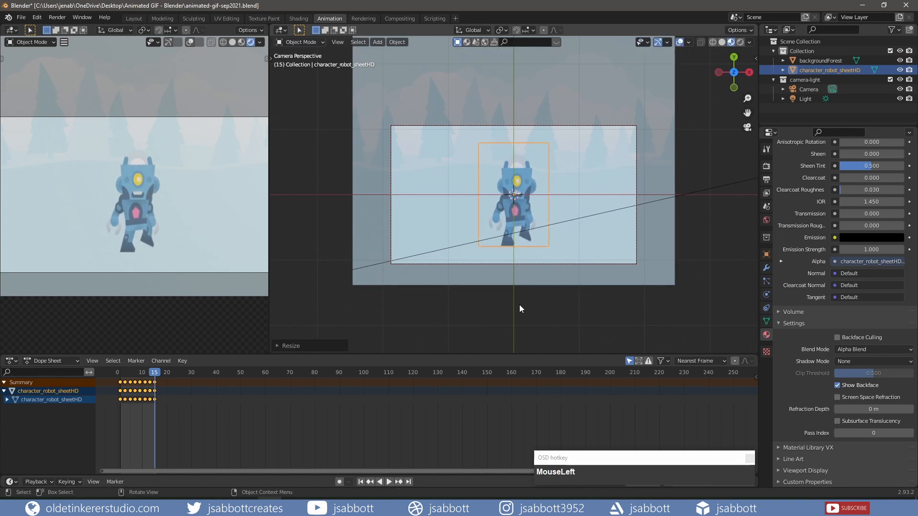
Play the robot animation from the first frame to check the walk cycle, then return to frame 1
left_click(361, 482)
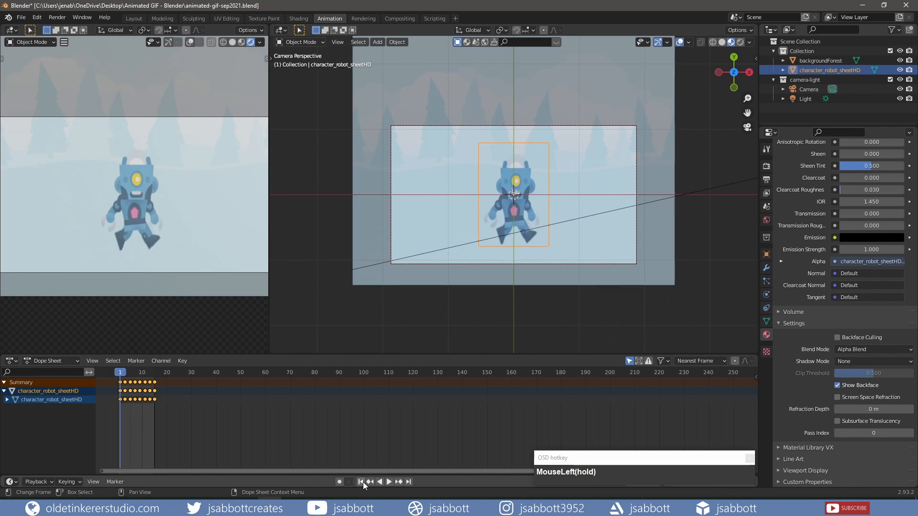
left_click(388, 481)
left_click(389, 481)
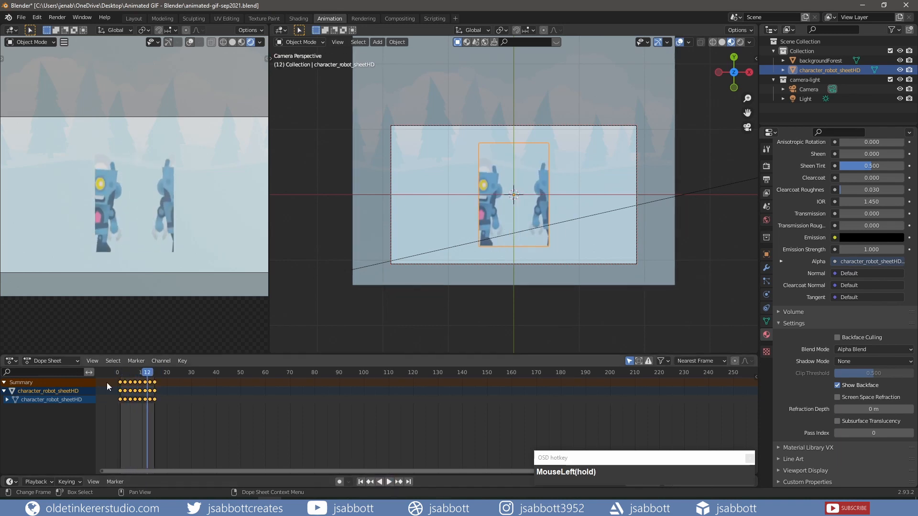
left_click_drag(147, 375, 120, 375)
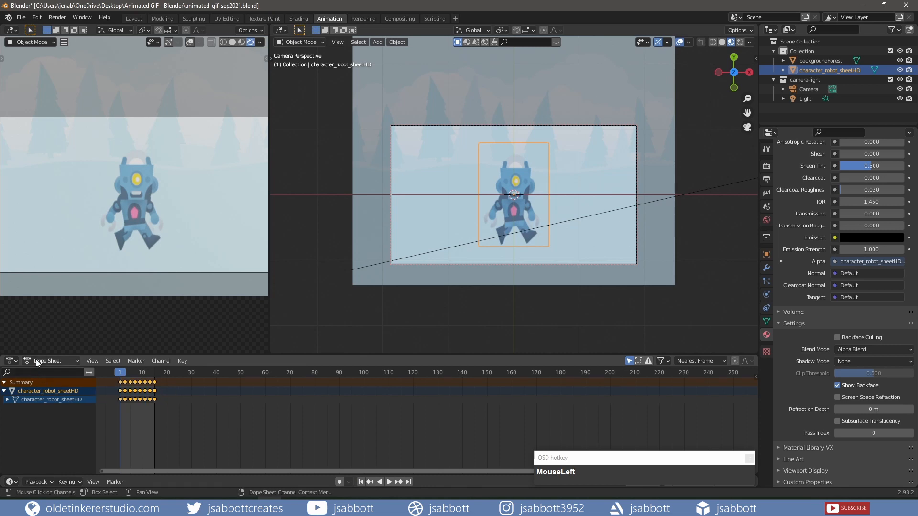
In the Graph Editor, set all the robot's keyframes to Constant interpolation and play the animation
left_click(11, 361)
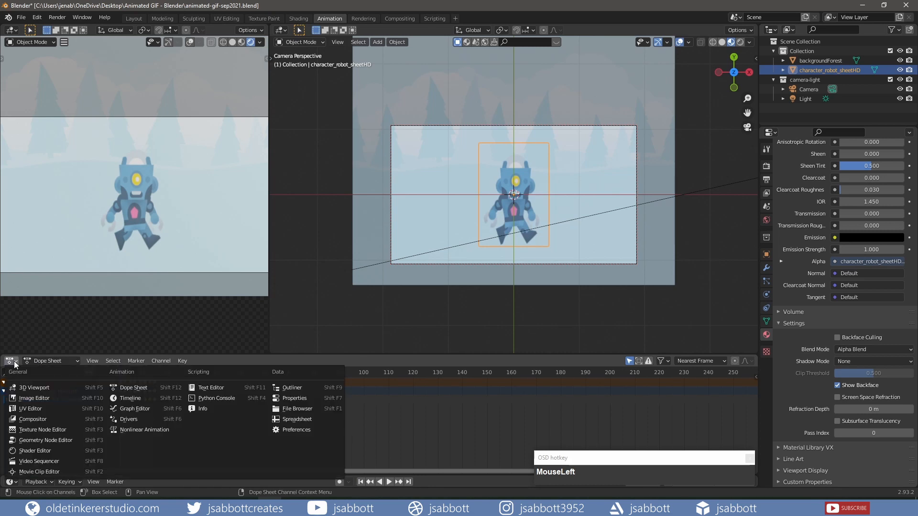
left_click(126, 409)
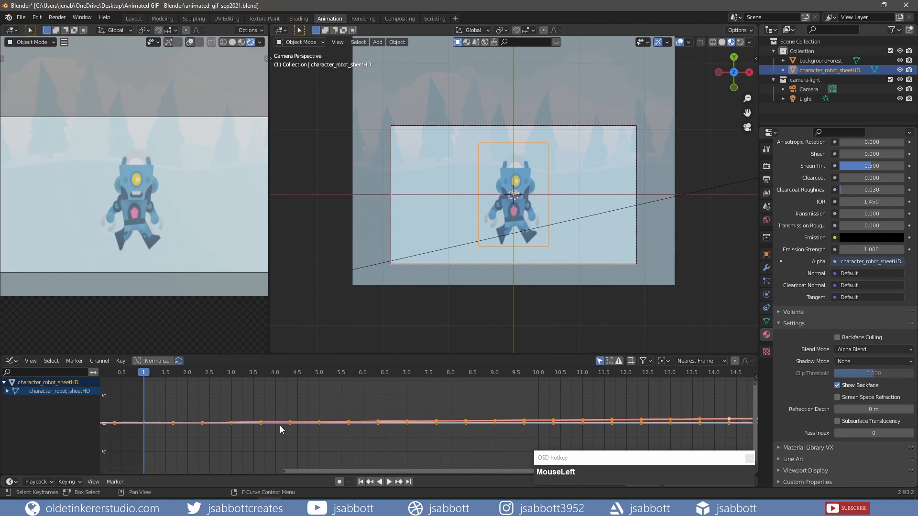
key("a")
key("t")
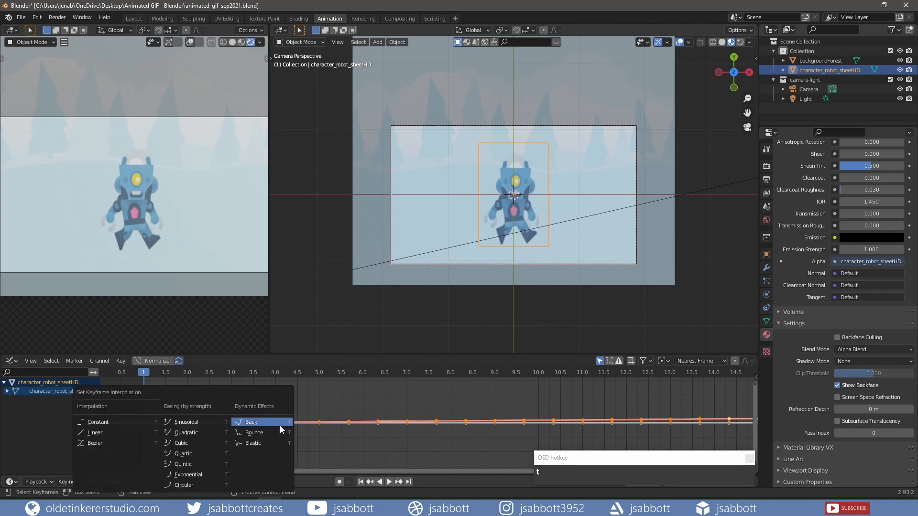
left_click(117, 423)
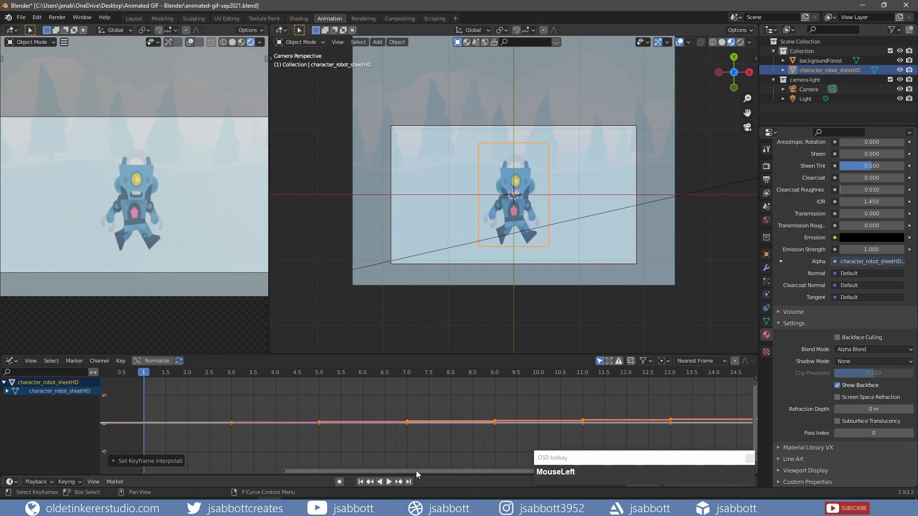
left_click(386, 481)
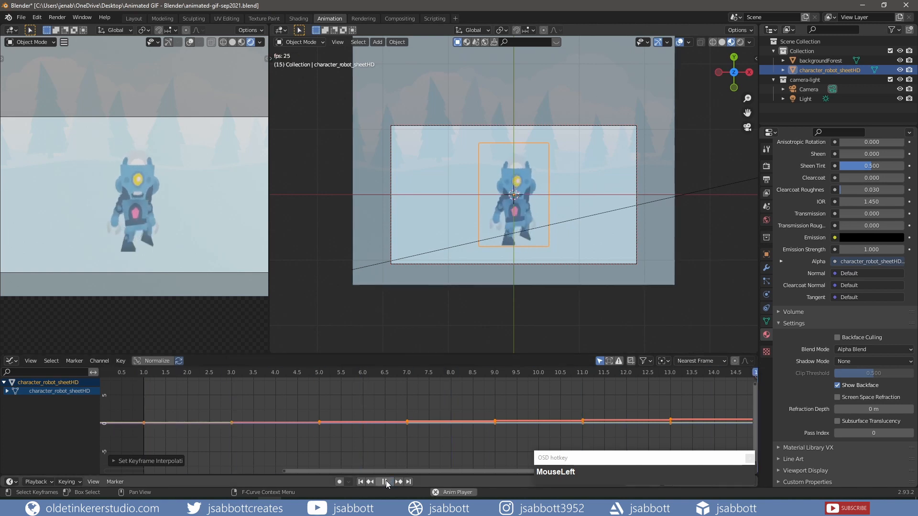
Stop the playback, save the Blender file and switch the Graph Editor to the Dope Sheet
key("Escape")
key("ctrl+s")
left_click(18, 363)
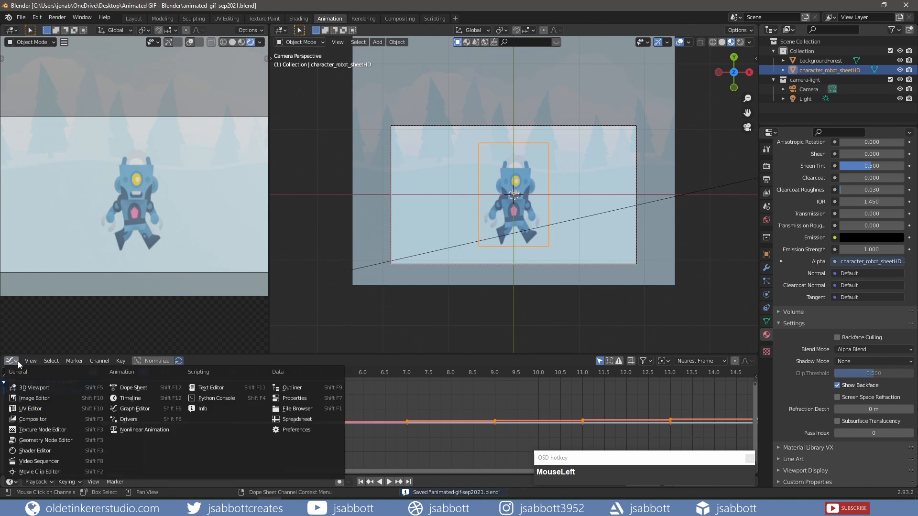
left_click(134, 389)
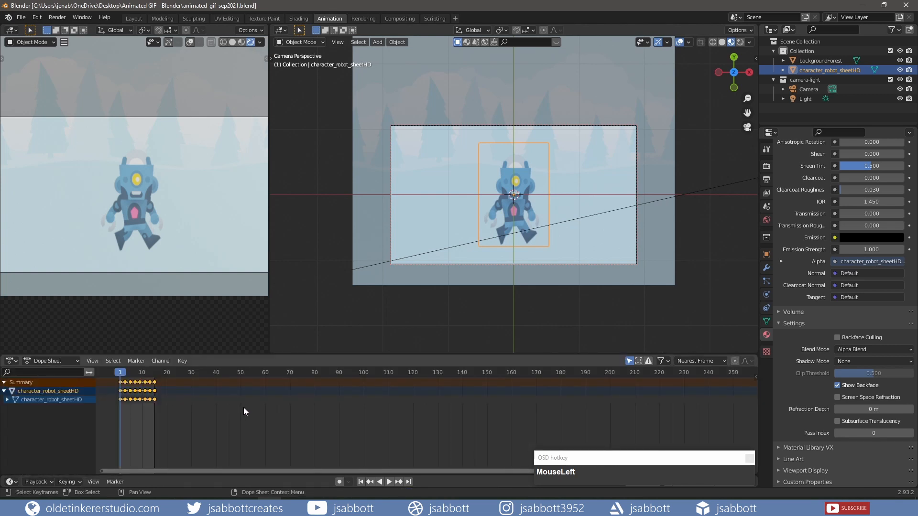
In top view, select the backgroundForest plane and insert a Location keyframe at frame 1
left_click(694, 214)
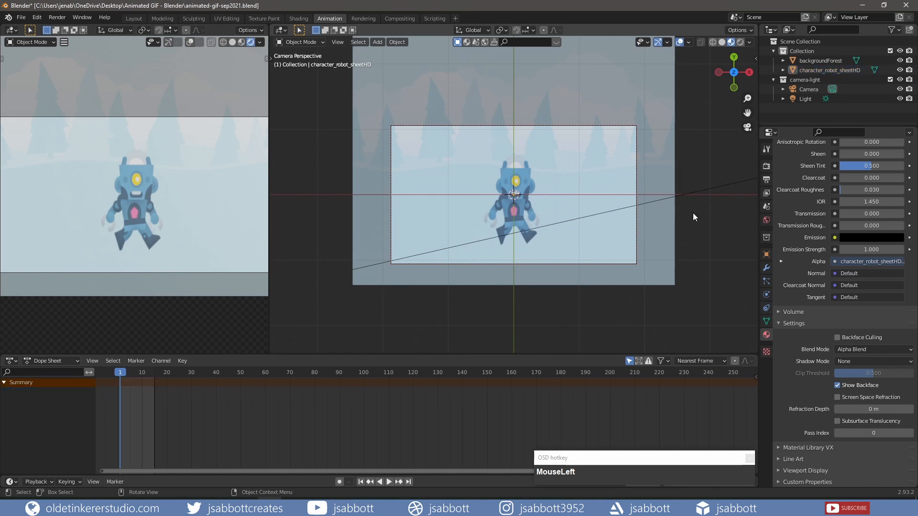
key("KP_7")
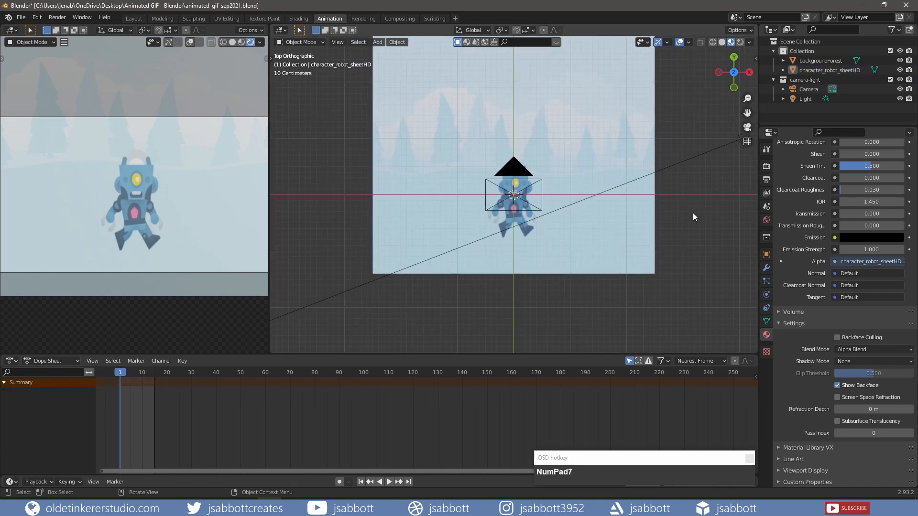
left_click(608, 253)
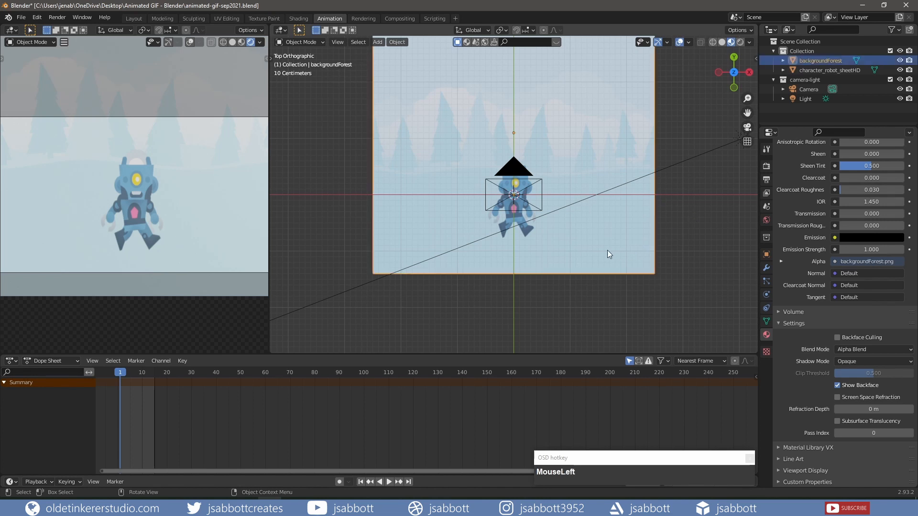
key("i")
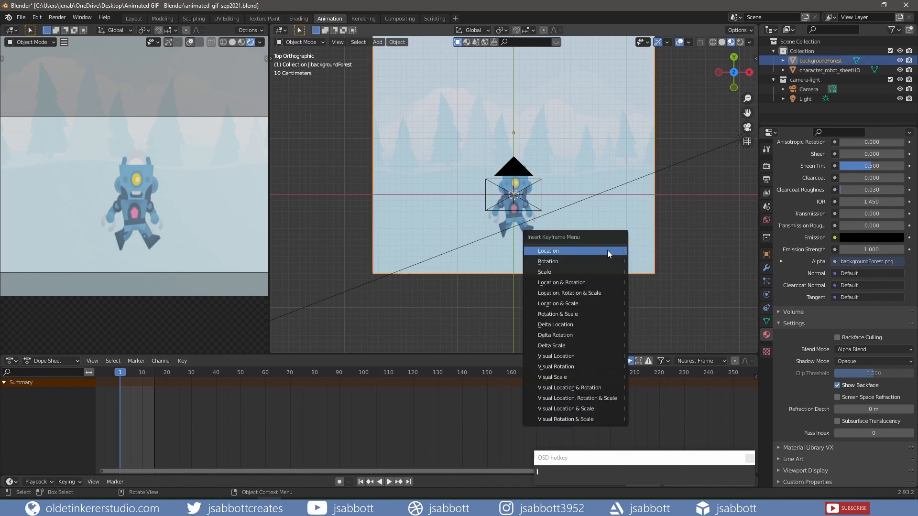
left_click(607, 250)
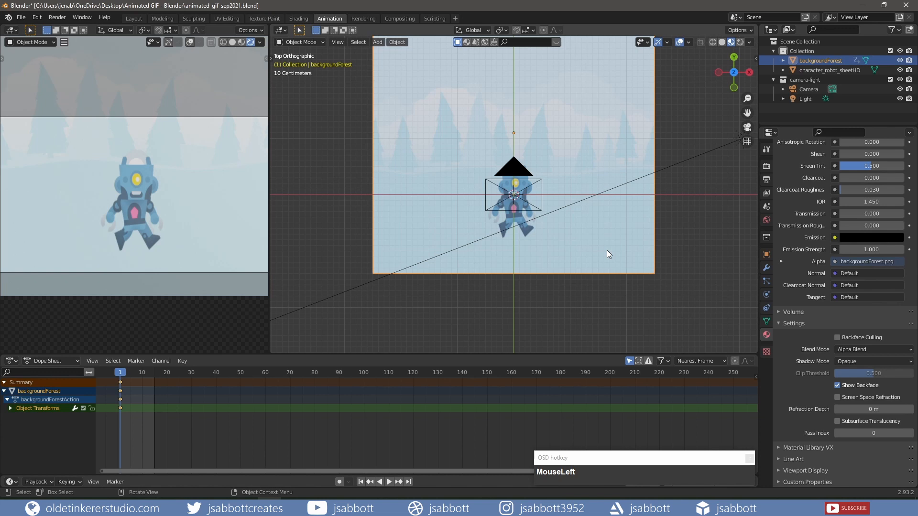
At frame 15, move the backgroundForest plane about 0.3 m along negative X, insert a Location keyframe and play the animation
left_click_drag(121, 373, 154, 375)
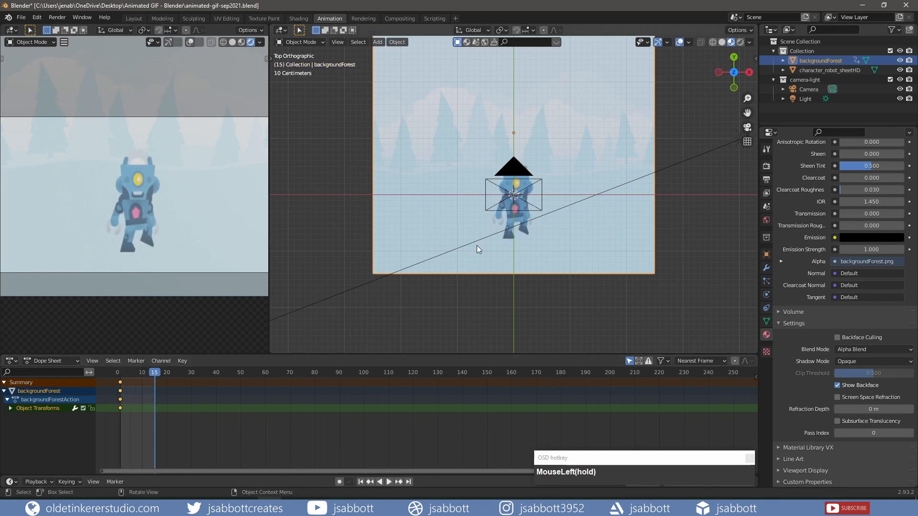
left_click(501, 239)
key("g")
key("x")
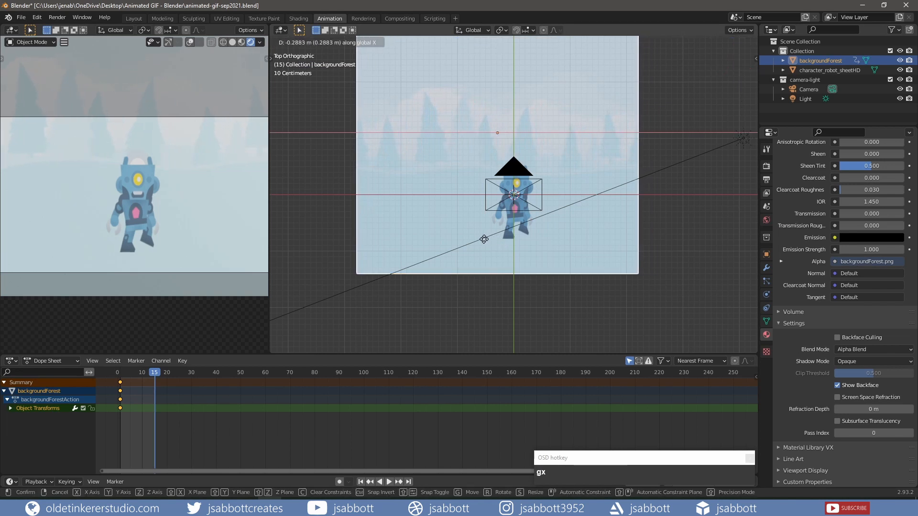
left_click(482, 239)
key("i")
left_click(482, 240)
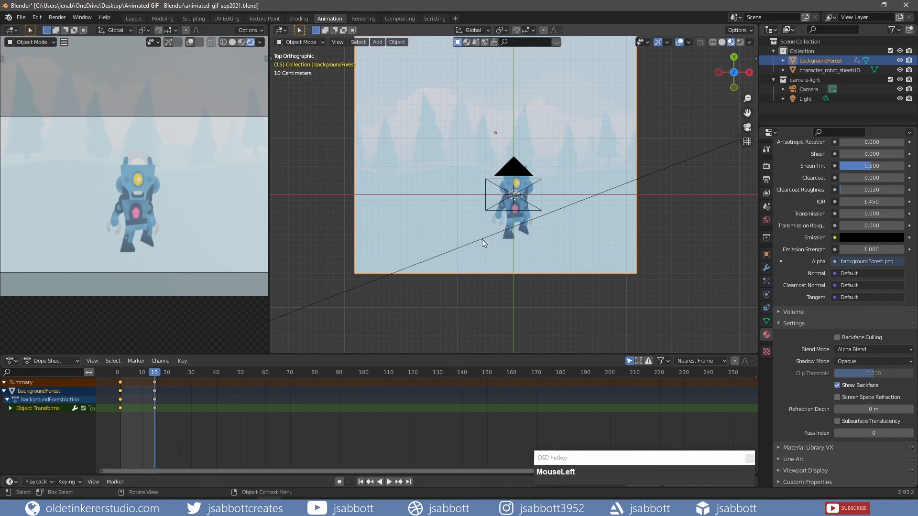
left_click(388, 480)
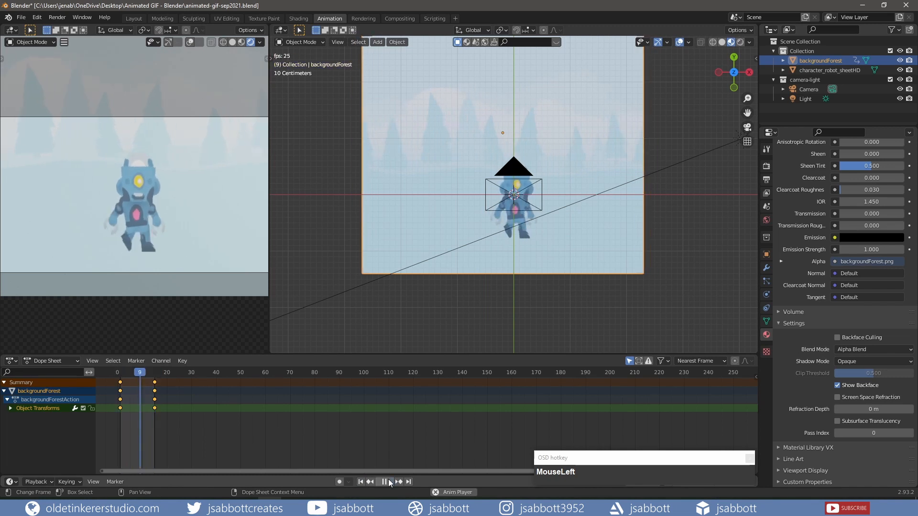
left_click(388, 480)
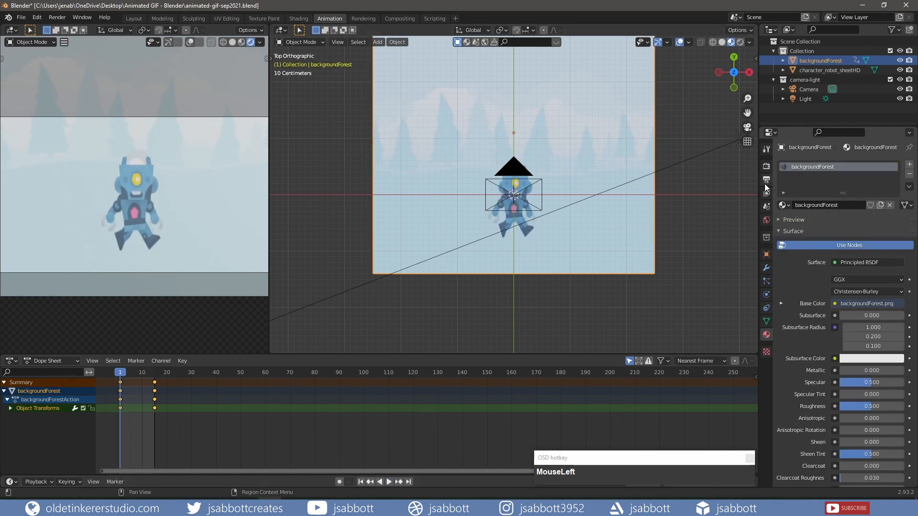
Review the PNG output settings, save the file and render the animation
left_click(765, 181)
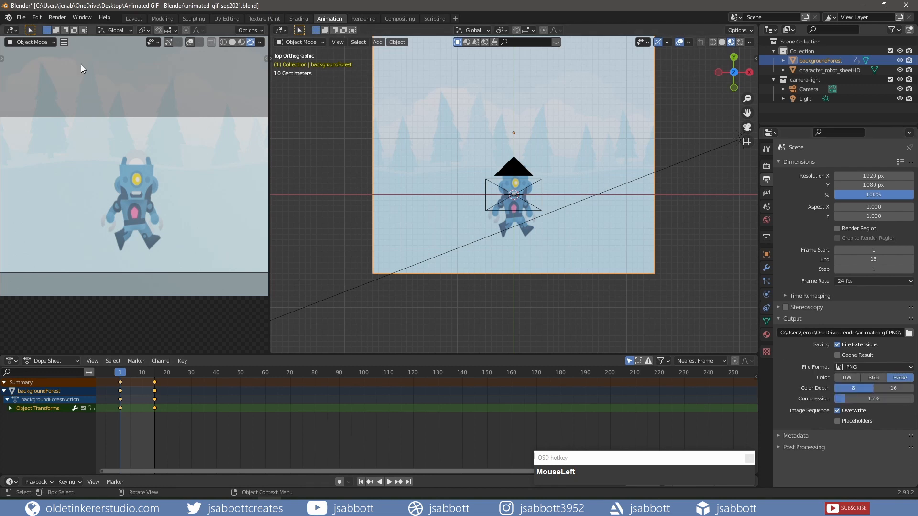
left_click(21, 17)
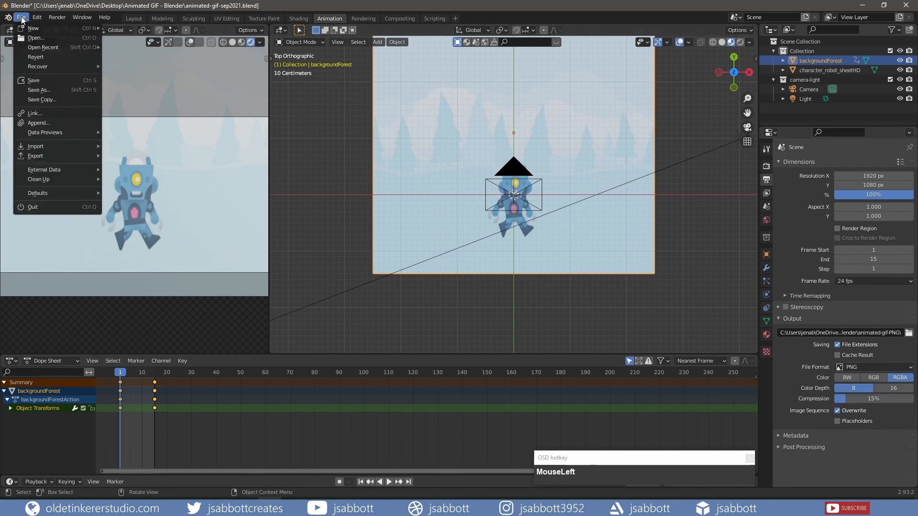
left_click(36, 80)
left_click(54, 19)
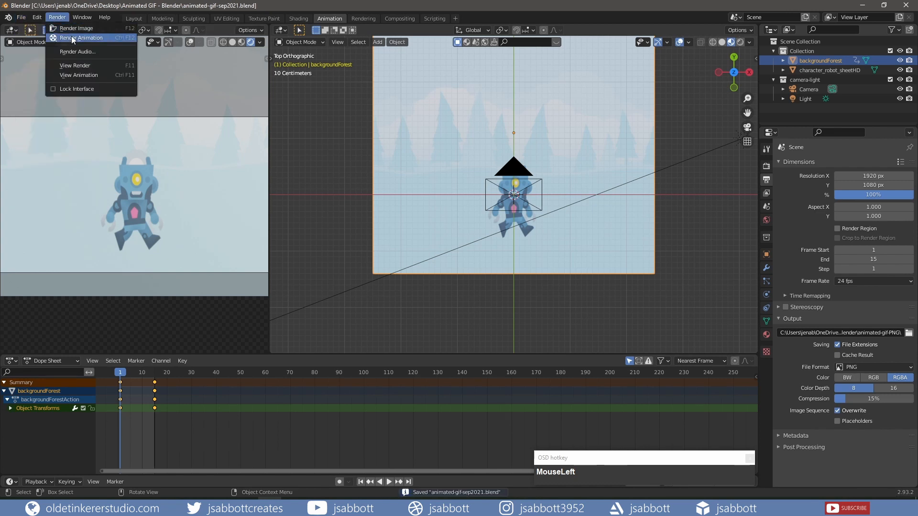
left_click(71, 38)
scroll(213, 245, "down", 1)
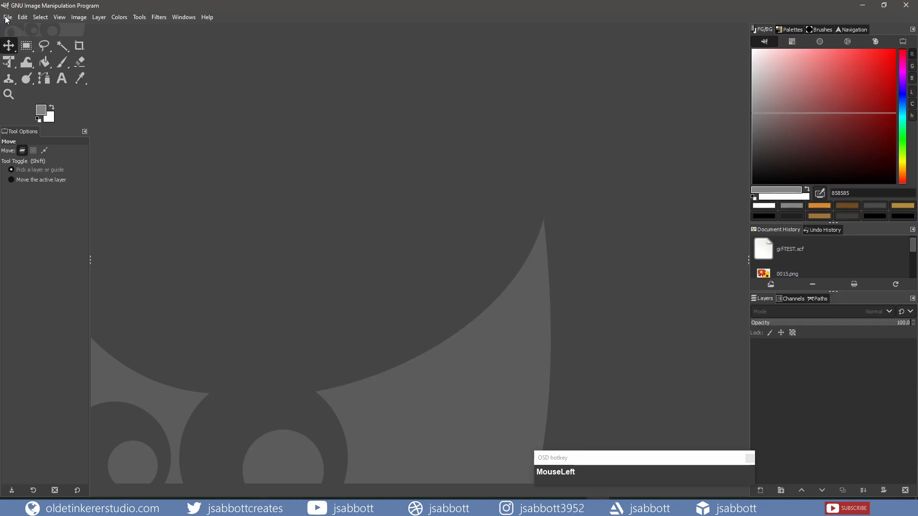
In GIMP, create a new 1920 × 1080 px image and add the rendered frames 0001.png to 0015.png as layers
left_click(7, 17)
left_click(7, 31)
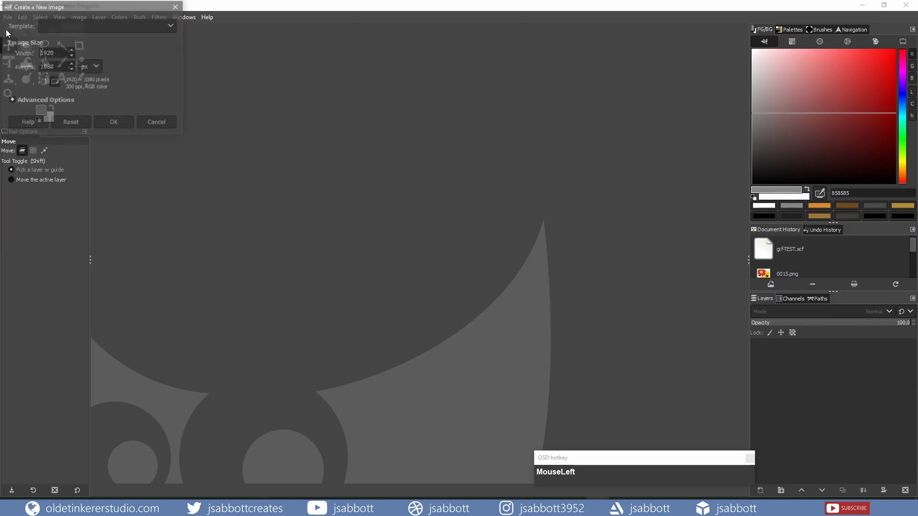
left_click(115, 123)
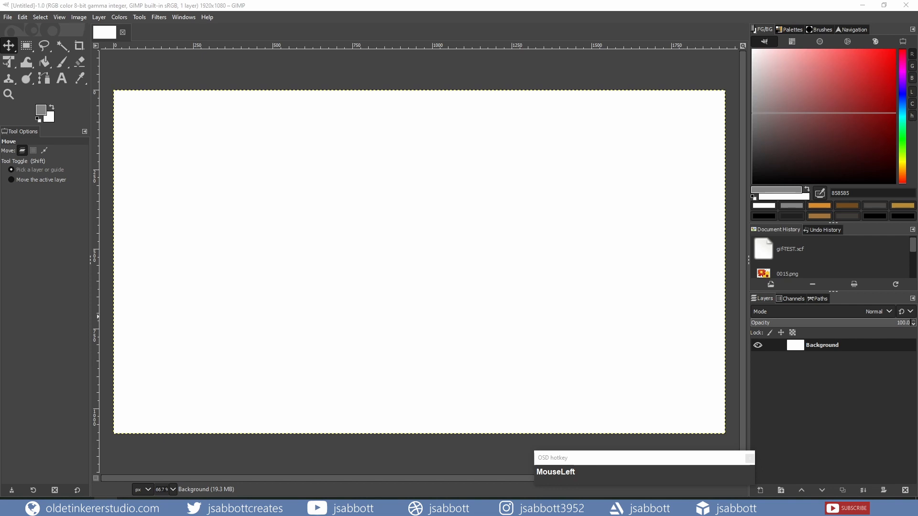
left_click_drag(167, 203, 127, 199)
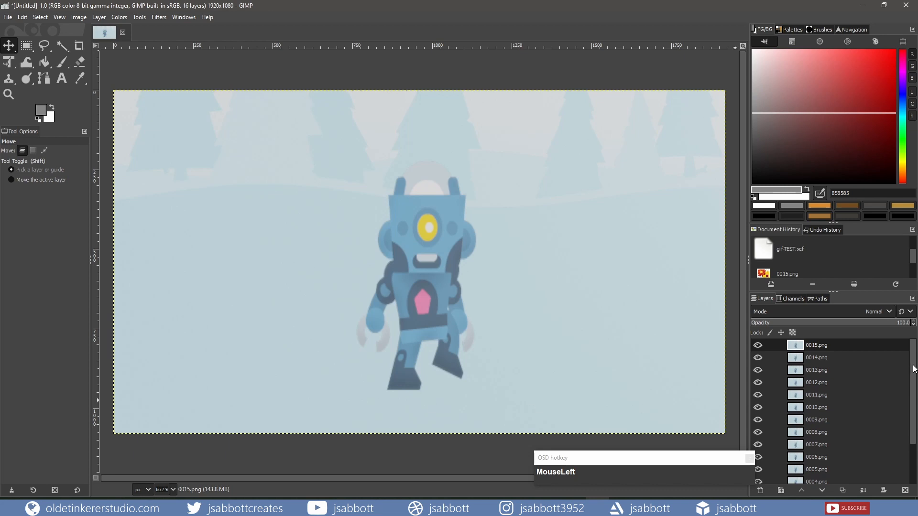
Delete the white Background layer below the frame layers
scroll(908, 378, "down", 2)
left_click(798, 480)
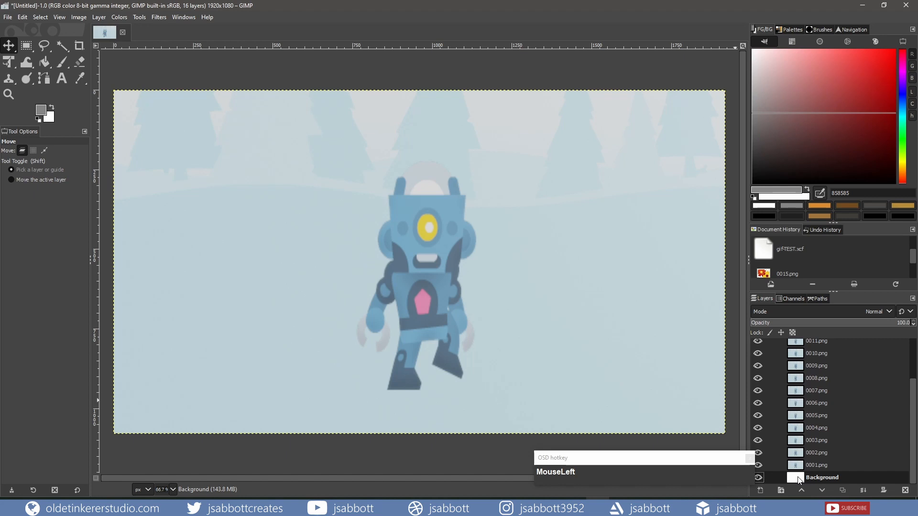
left_click(905, 491)
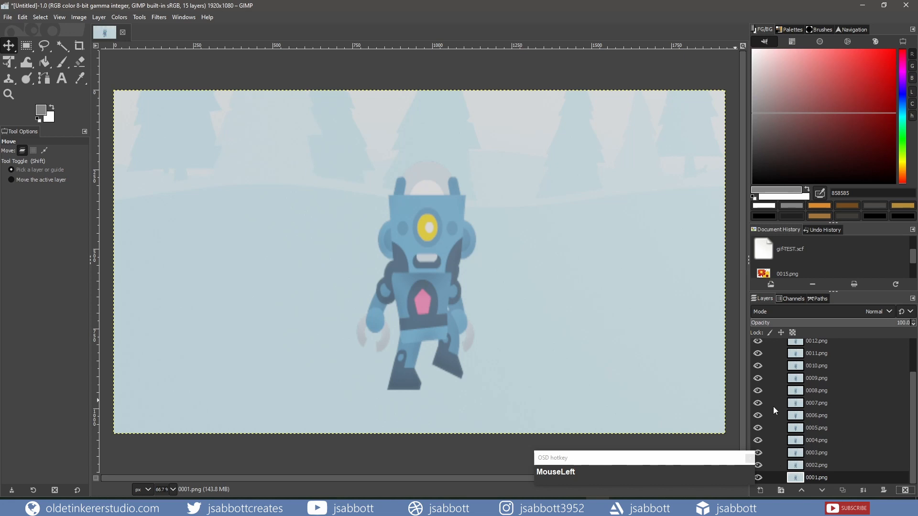
Hide all frame layers from 0001.png to 0015.png, undoing the accidental reordering of 0001.png
left_click_drag(759, 477, 759, 463)
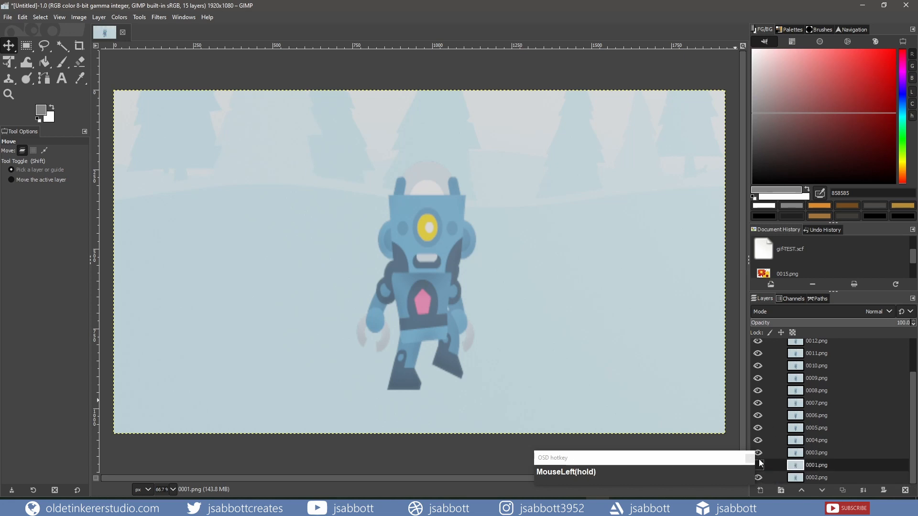
key("ctrl+z")
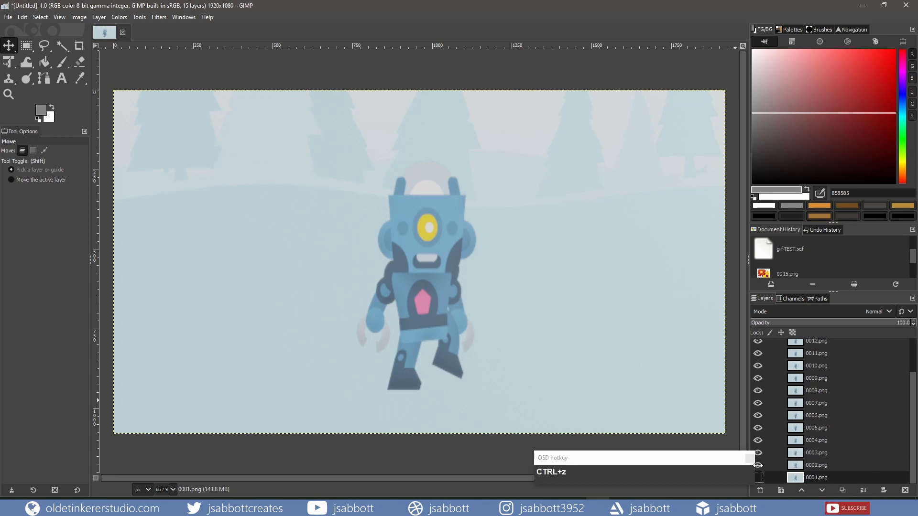
left_click_drag(758, 465, 755, 357)
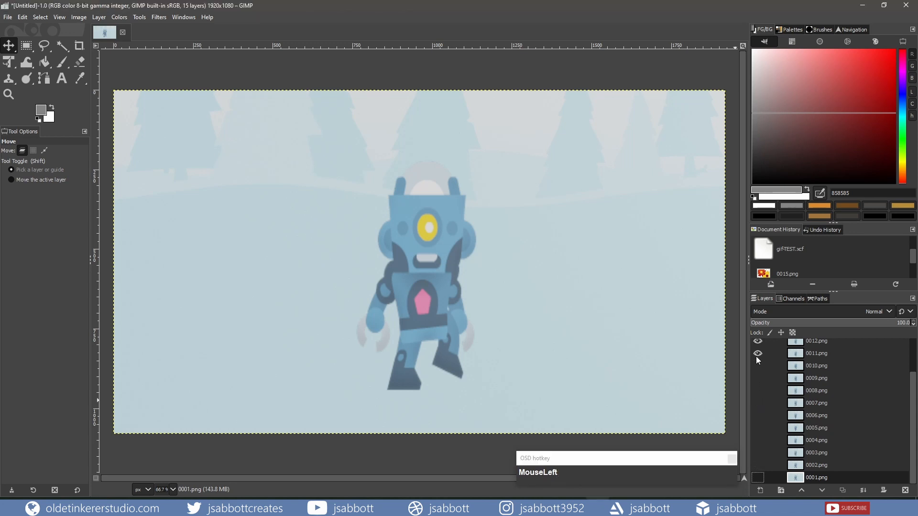
scroll(763, 378, "up", 2)
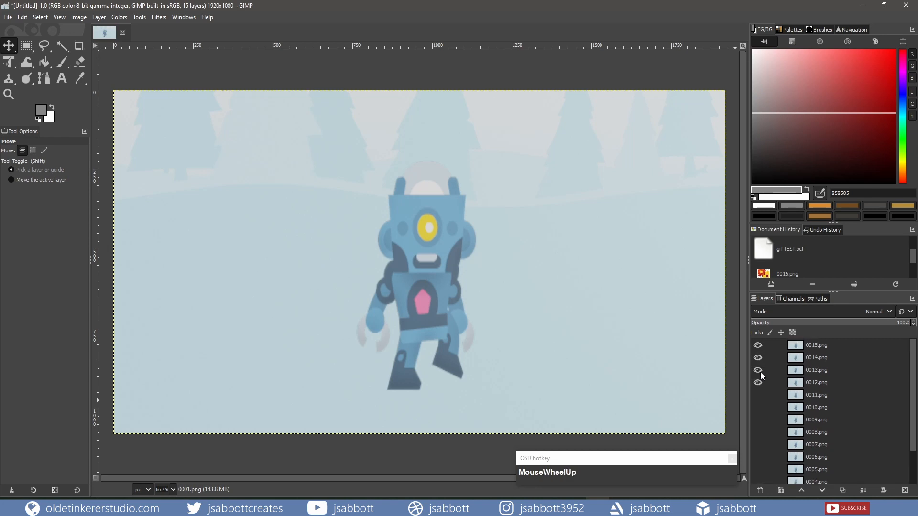
left_click(758, 385)
left_click(756, 345)
left_click_drag(912, 364, 903, 473)
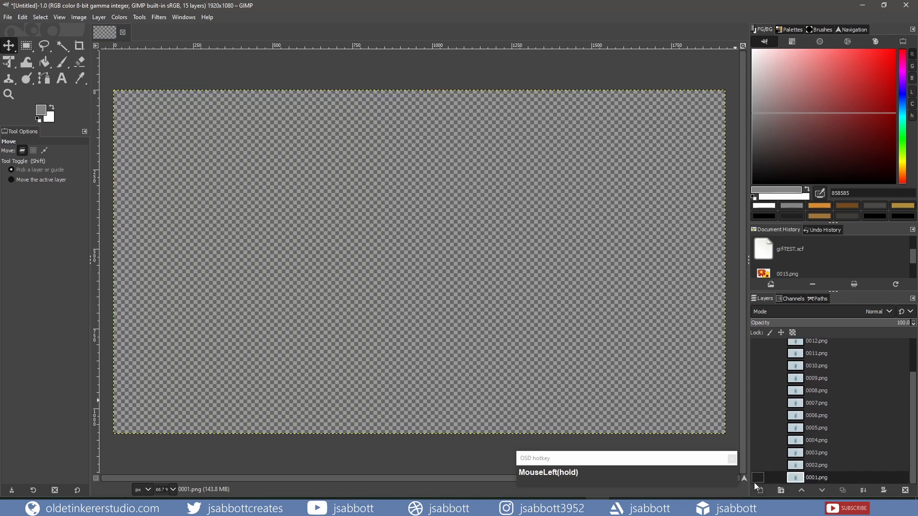
Show the frame layers one by one from 0001.png up to 0015.png to preview the walk sequence
left_click(757, 478)
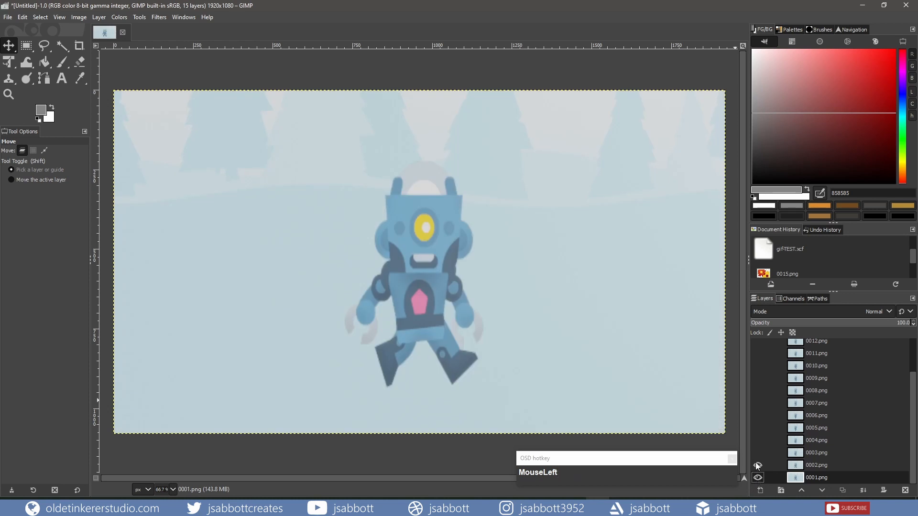
left_click(757, 453)
left_click(758, 440)
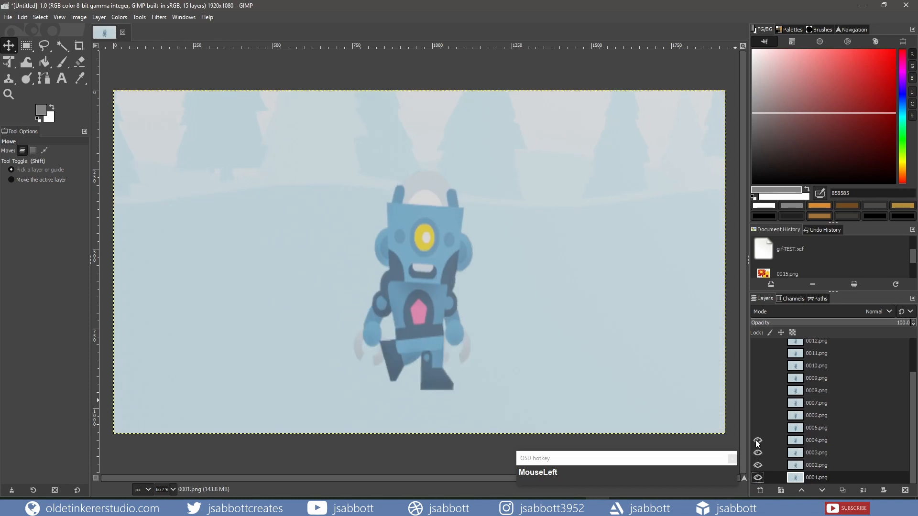
left_click(757, 428)
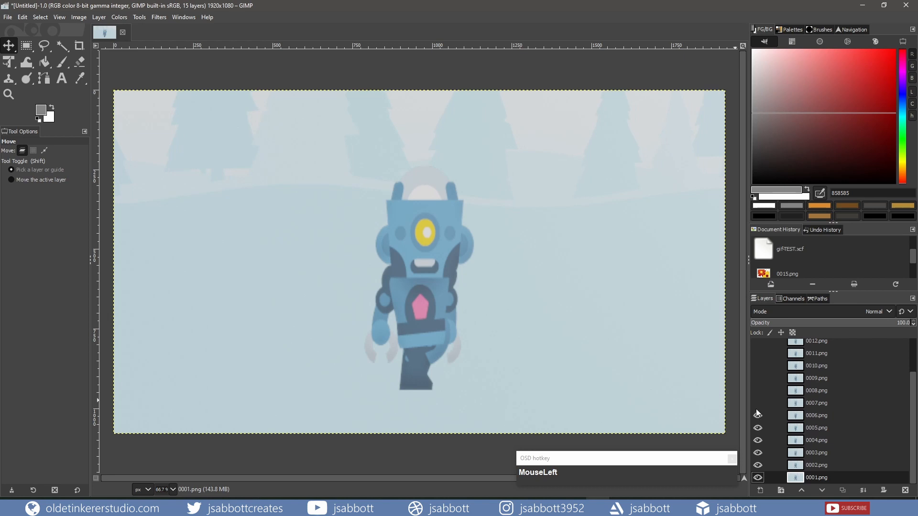
left_click(756, 405)
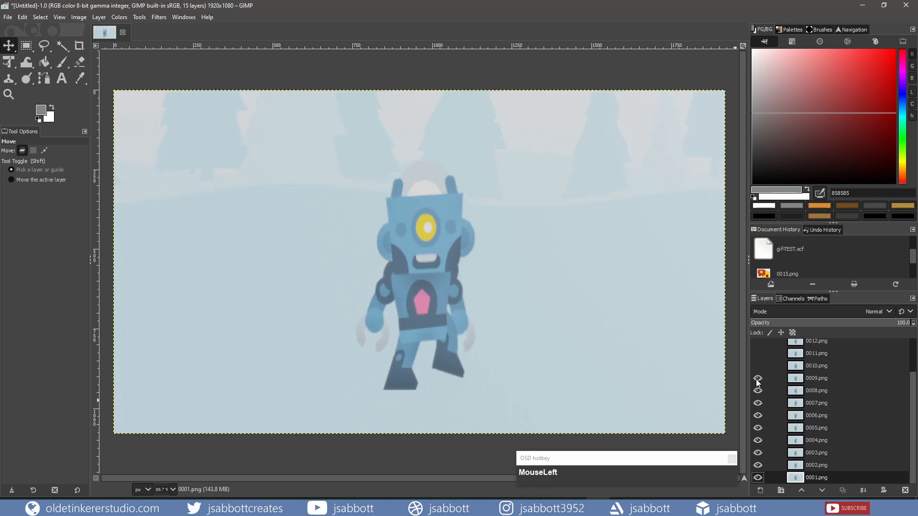
left_click(757, 366)
left_click(757, 354)
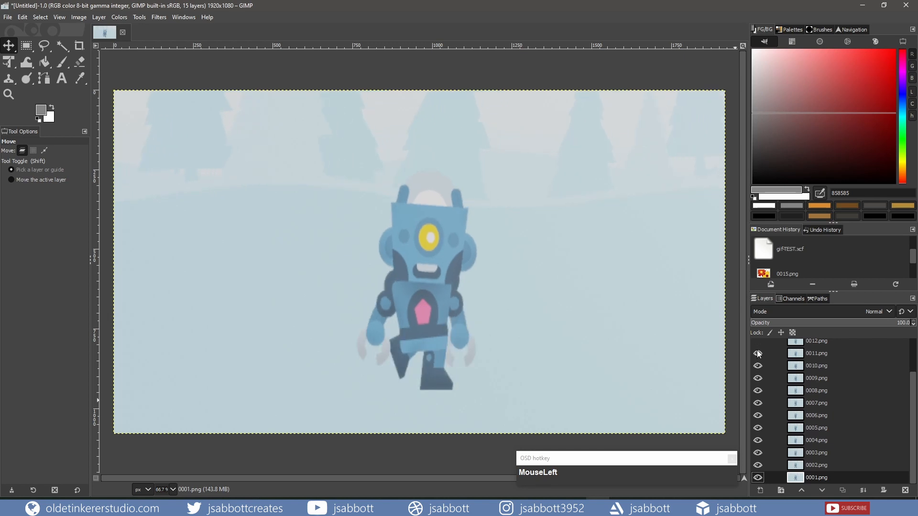
left_click(757, 341)
scroll(761, 346, "up", 3)
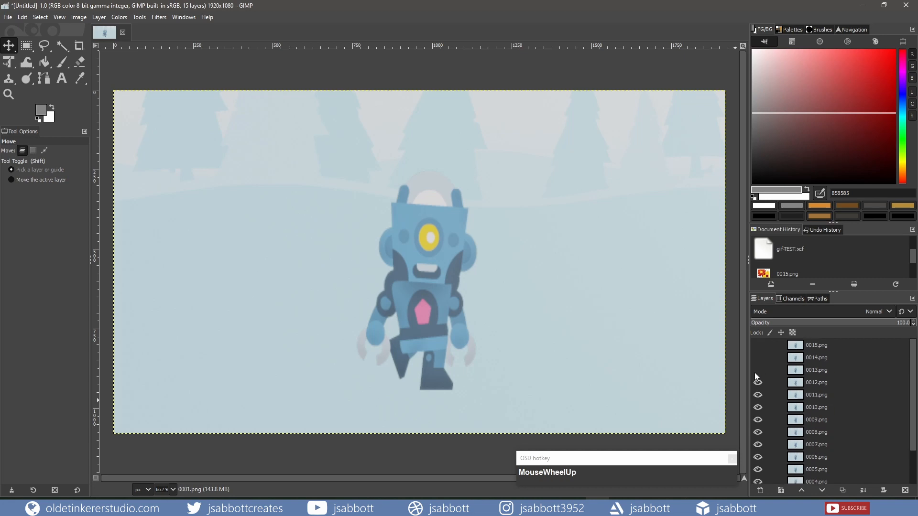
left_click(754, 373)
left_click(755, 362)
left_click(756, 350)
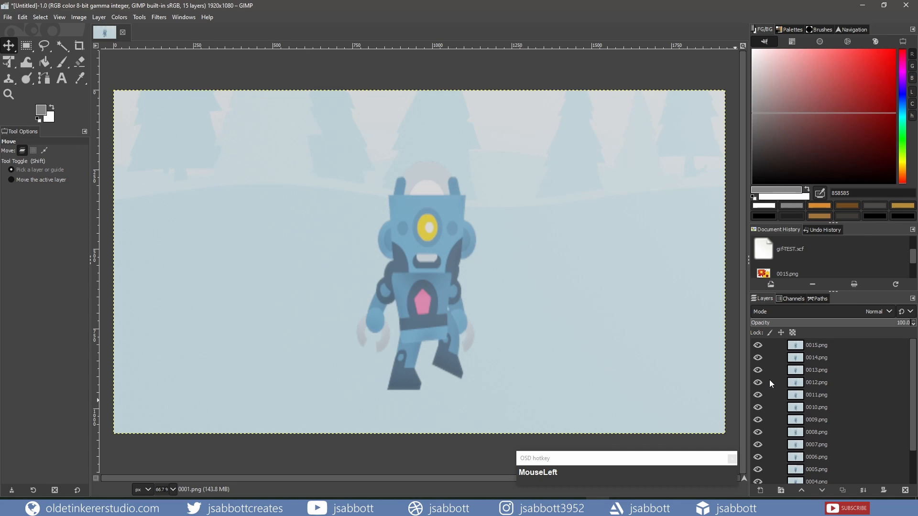
Save the layered image as animated-gif-sep2021.xcf in the Animated GIF - Blender folder
left_click(9, 18)
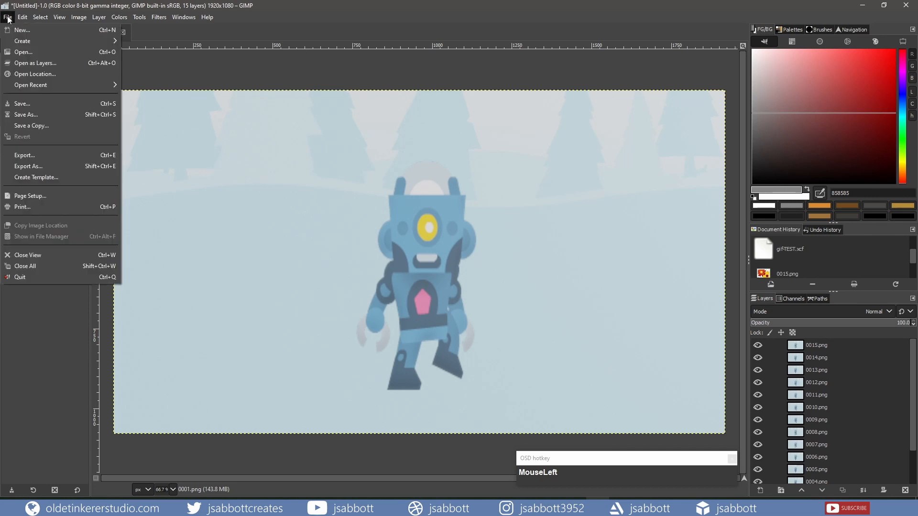
left_click(23, 115)
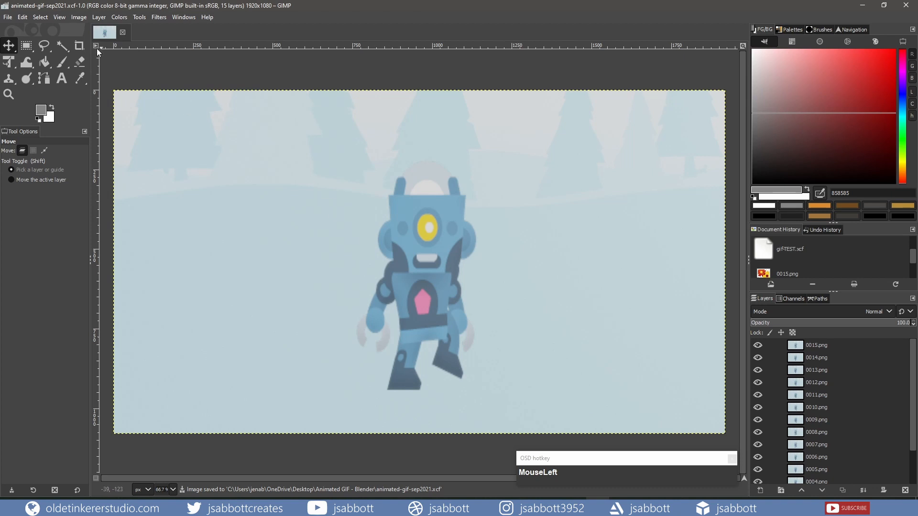
Start exporting the image as animated-gif-sep2021.gif into the Animated GIF - Blender folder
left_click(8, 18)
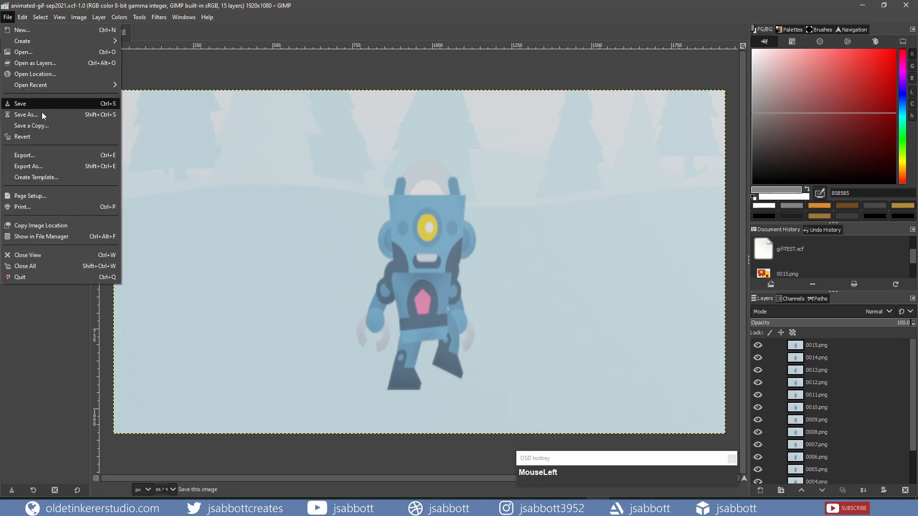
left_click(25, 154)
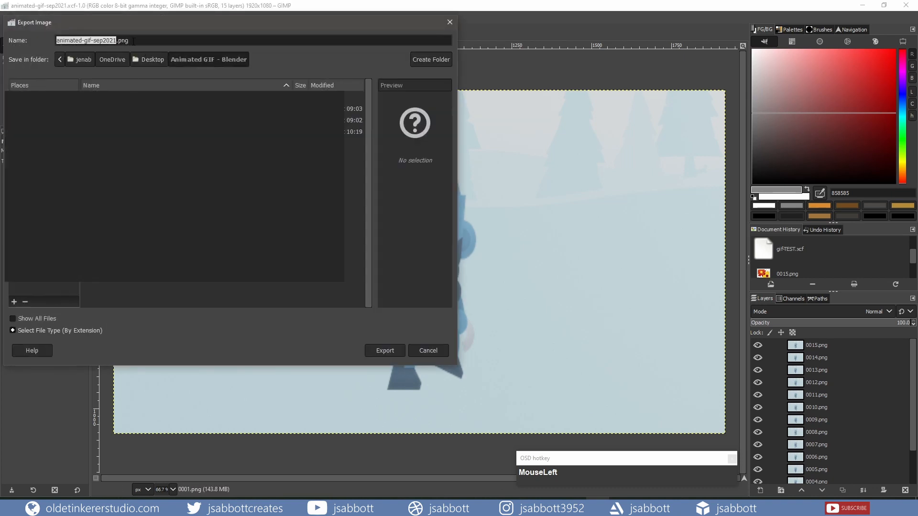
left_click(133, 41)
key("BackSpace")
key("BackSpace")
key("BackSpace")
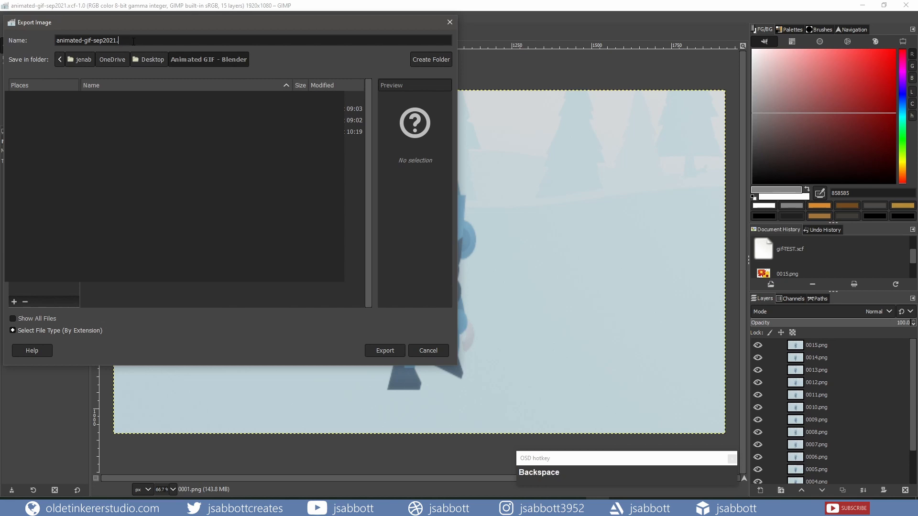
type("gif")
left_click(380, 352)
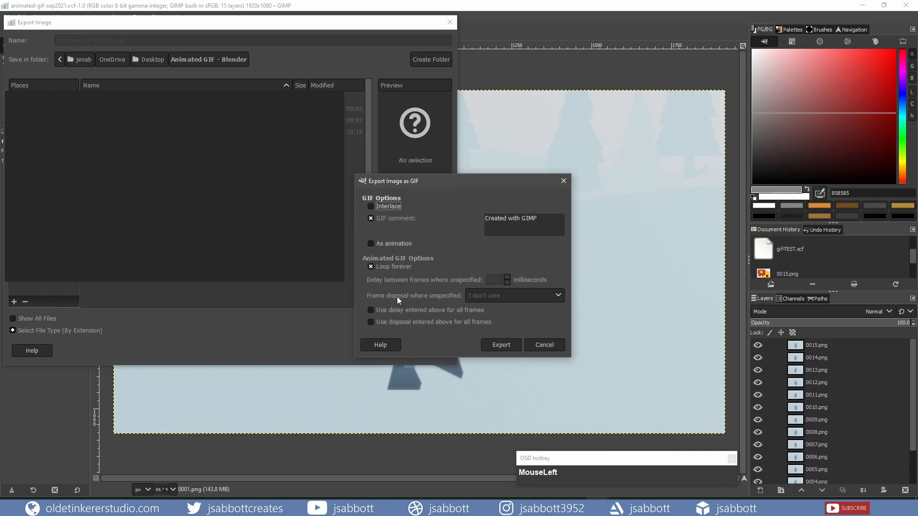
Export the GIF as an animation without the GIF comment, applying a 150 millisecond delay to all frames
left_click(371, 217)
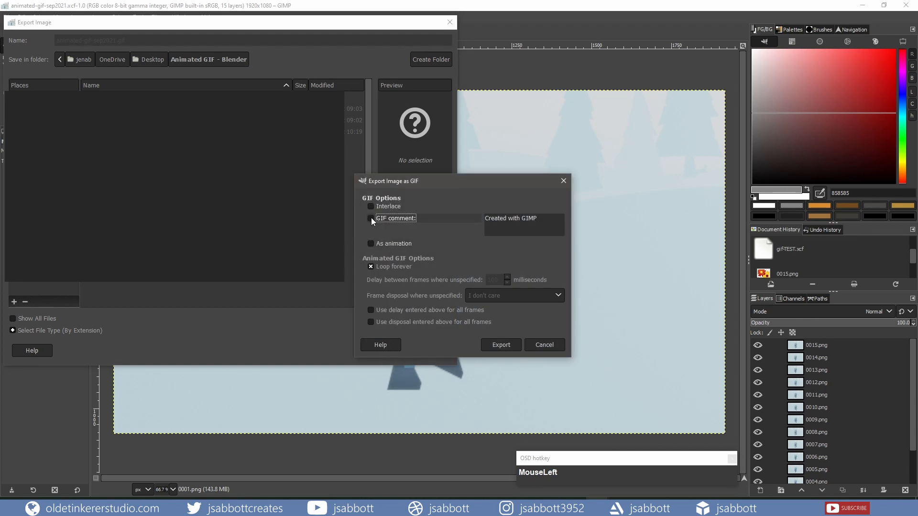
left_click(372, 243)
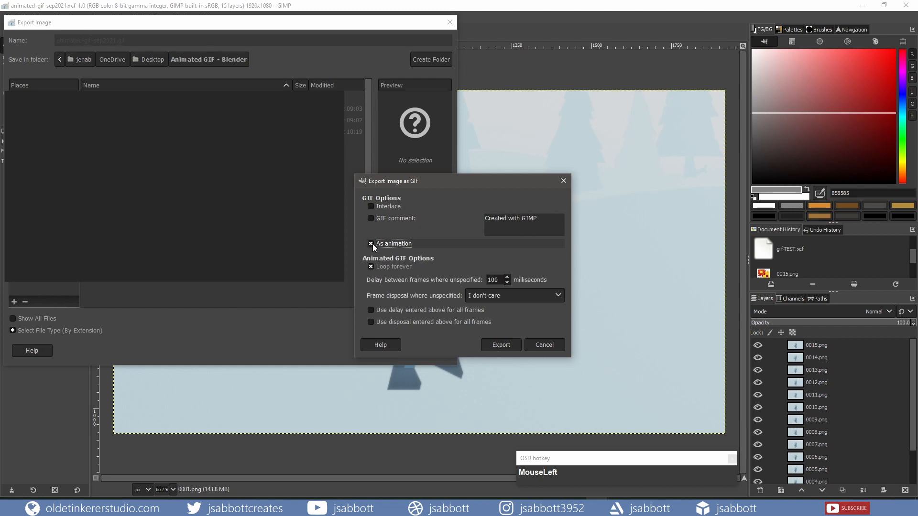
left_click(493, 280)
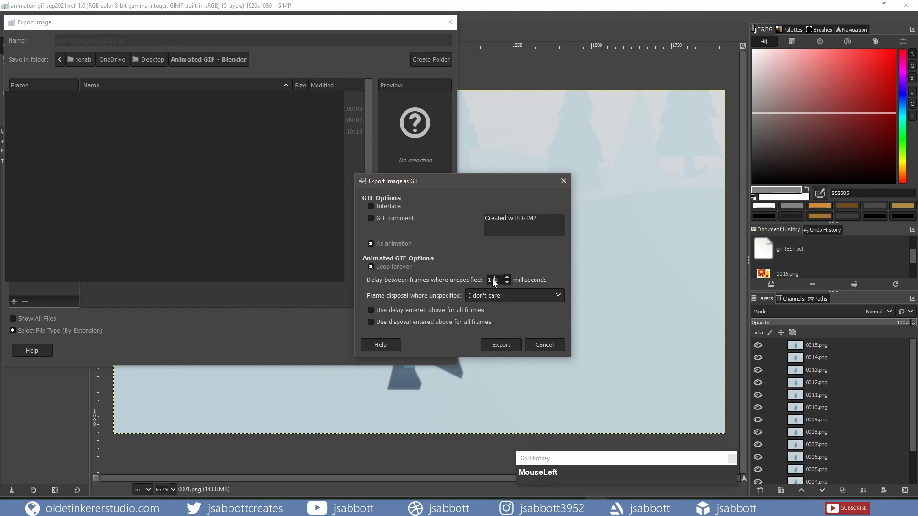
type("150")
key("BackSpace")
key("BackSpace")
key("BackSpace")
key("BackSpace")
key("BackSpace")
type("15")
left_click(371, 311)
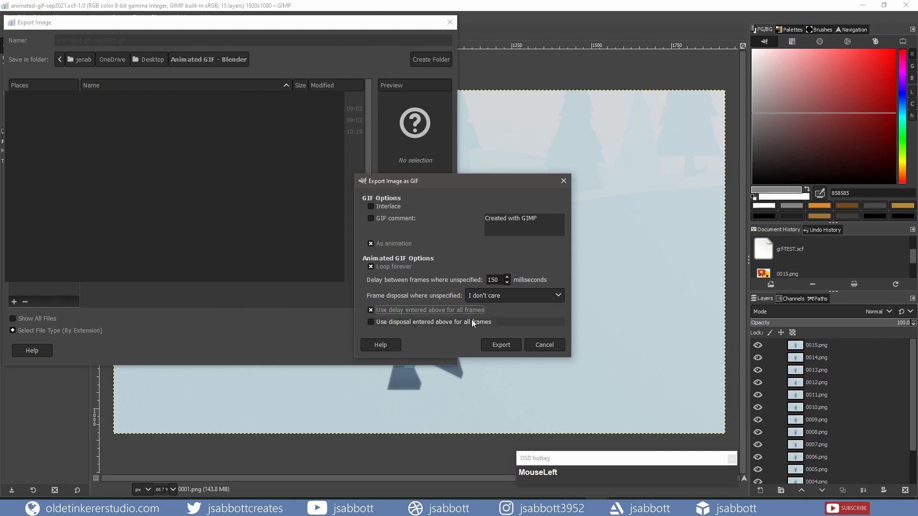
left_click(501, 345)
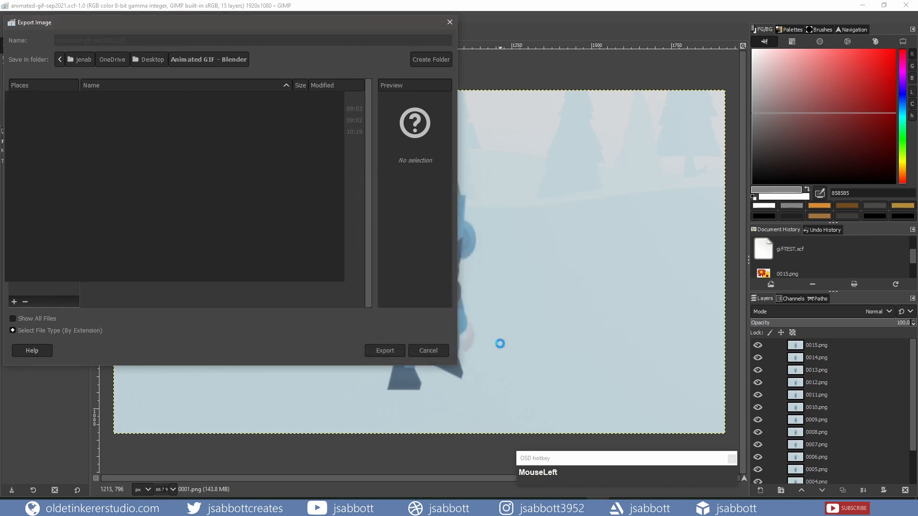